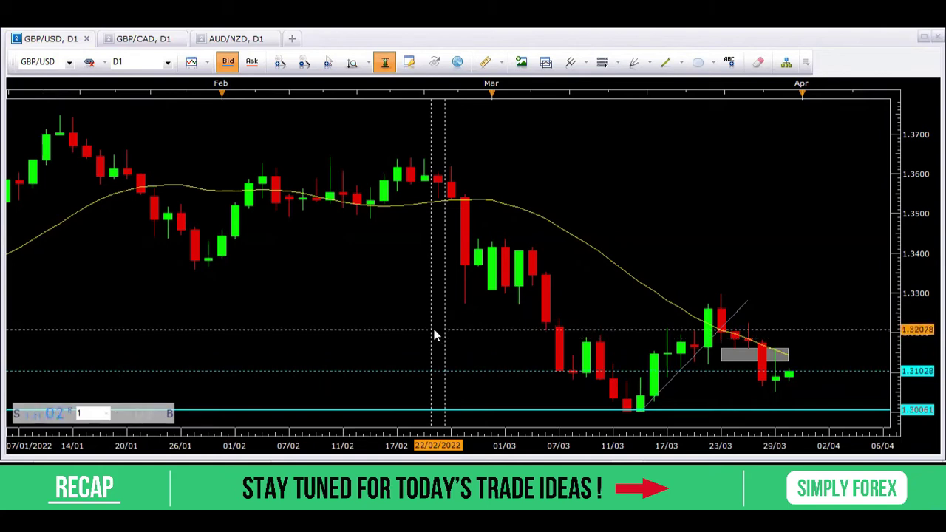
- Circle the late-January, early-March, mid-March, mid-February and late-March swing candles on GBP/USD
left_click_drag(229, 253, 234, 260)
mouse_move(504, 289)
left_mouse_down()
mouse_move(477, 310)
mouse_move(512, 286)
left_mouse_up()
mouse_move(639, 390)
left_mouse_down()
mouse_move(666, 393)
mouse_move(622, 385)
left_mouse_up()
mouse_move(426, 163)
left_mouse_down()
mouse_move(436, 182)
mouse_move(396, 147)
left_mouse_up()
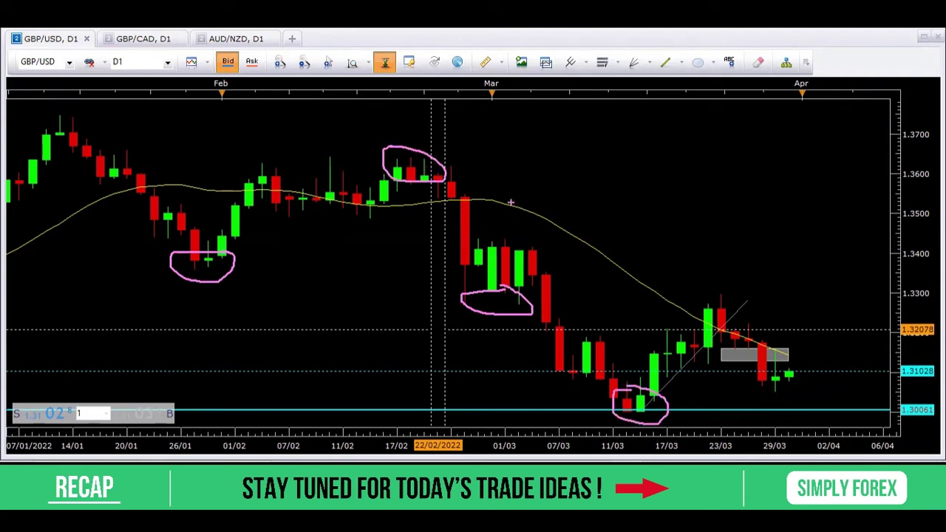
mouse_move(724, 299)
left_mouse_down()
mouse_move(700, 304)
mouse_move(729, 313)
left_mouse_up()
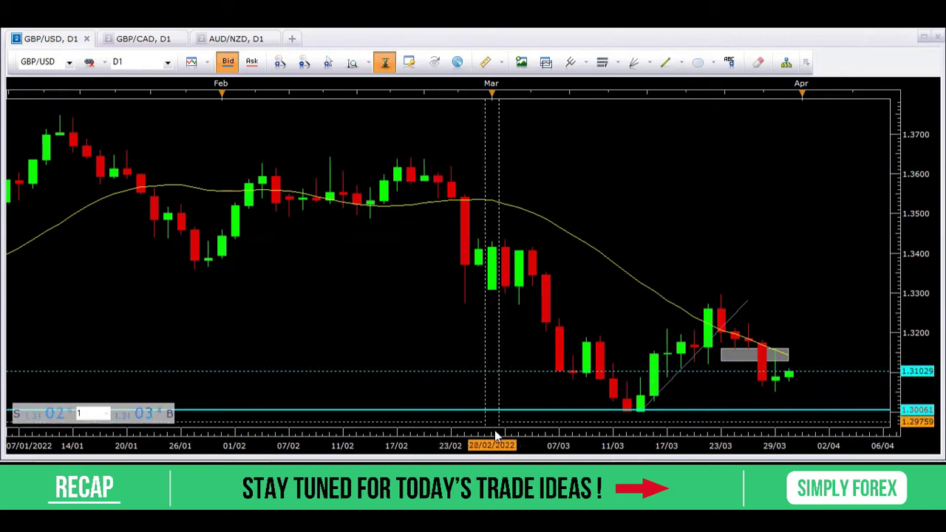
- Box the red 28/03 candle, sketch a path below 29/03, and switch to H1
scroll(458, 430, "up", 5)
scroll(473, 432, "down", 5)
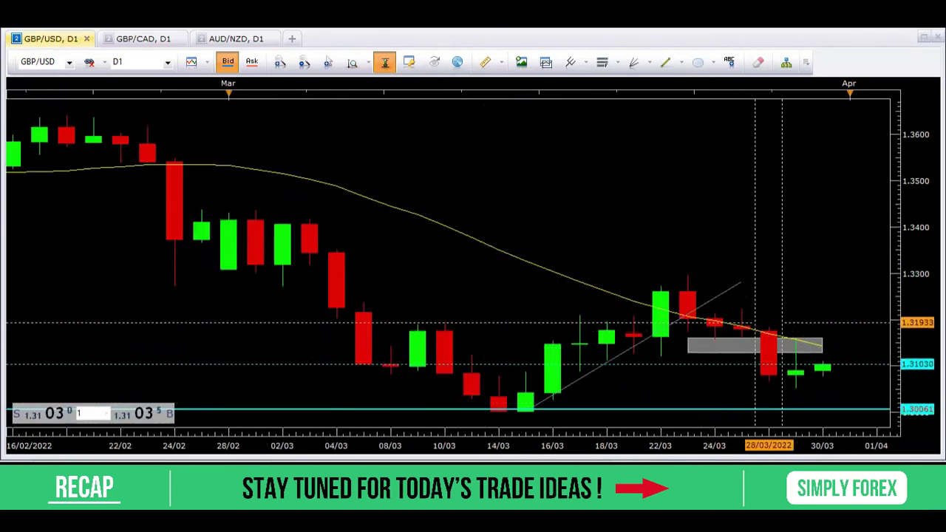
left_click(779, 384)
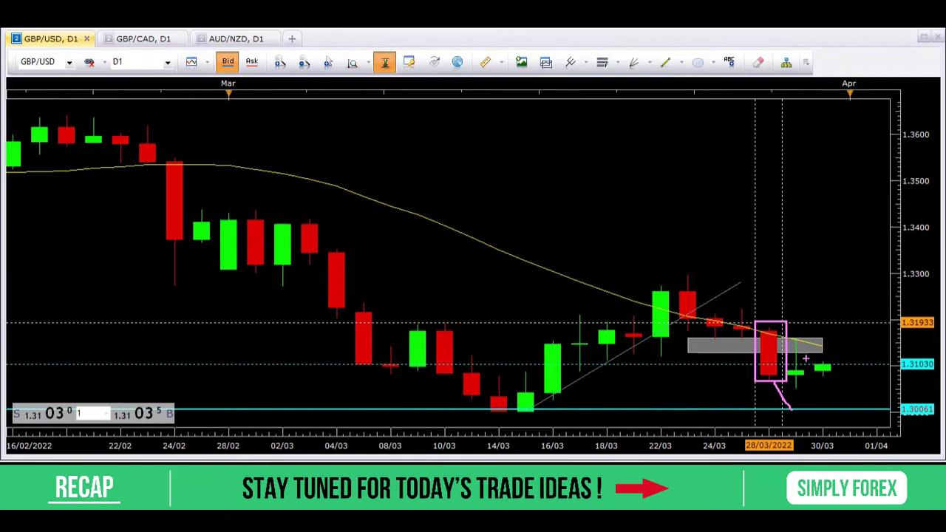
mouse_move(805, 337)
left_mouse_down()
mouse_move(789, 341)
mouse_move(807, 343)
left_mouse_up()
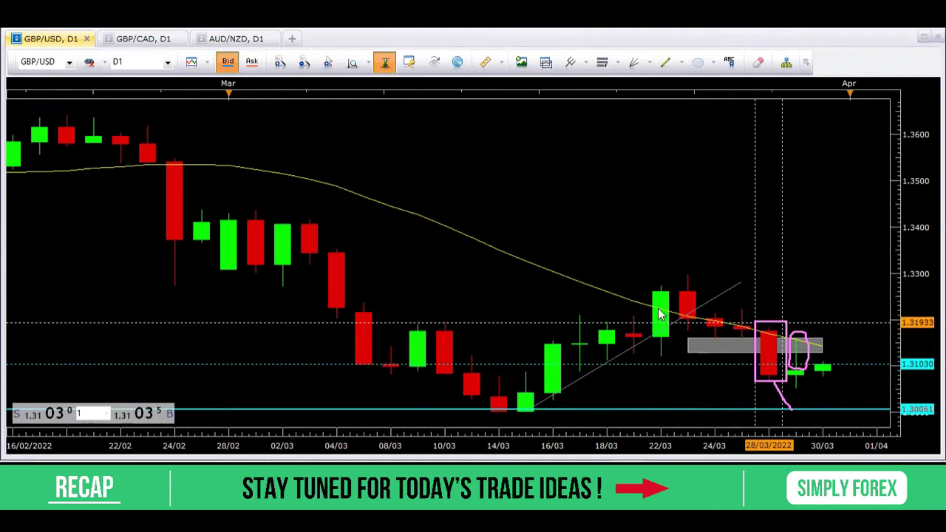
left_click(147, 62)
left_click(179, 148)
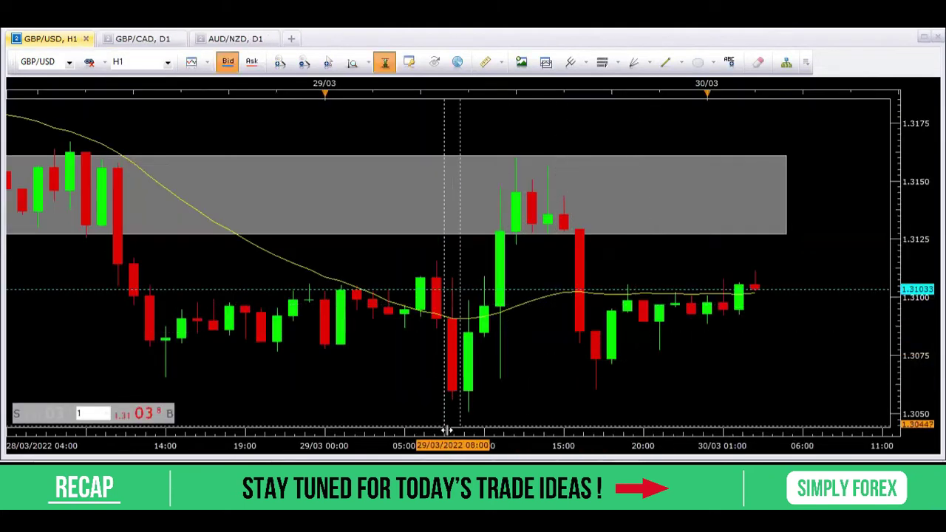
- Switch the GBP/USD chart to 4-hour candles
scroll(482, 428, "down", 2)
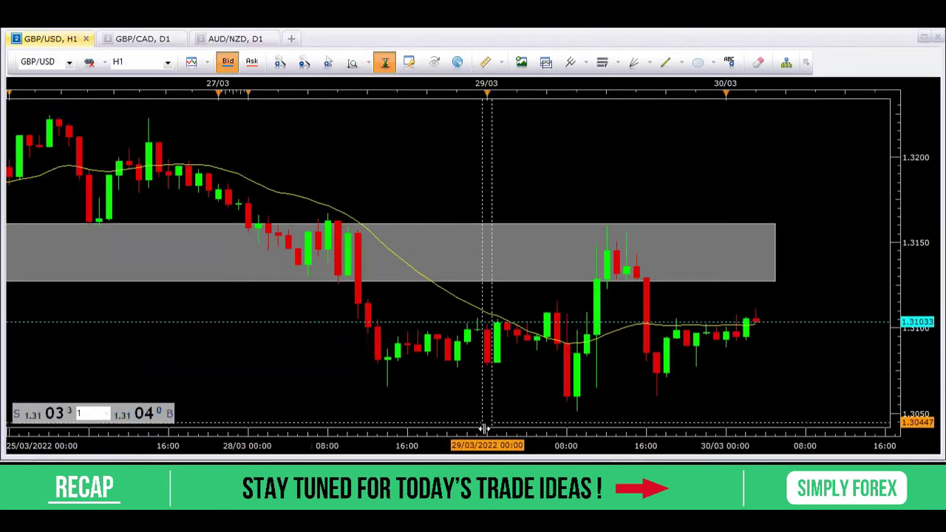
left_click(168, 62)
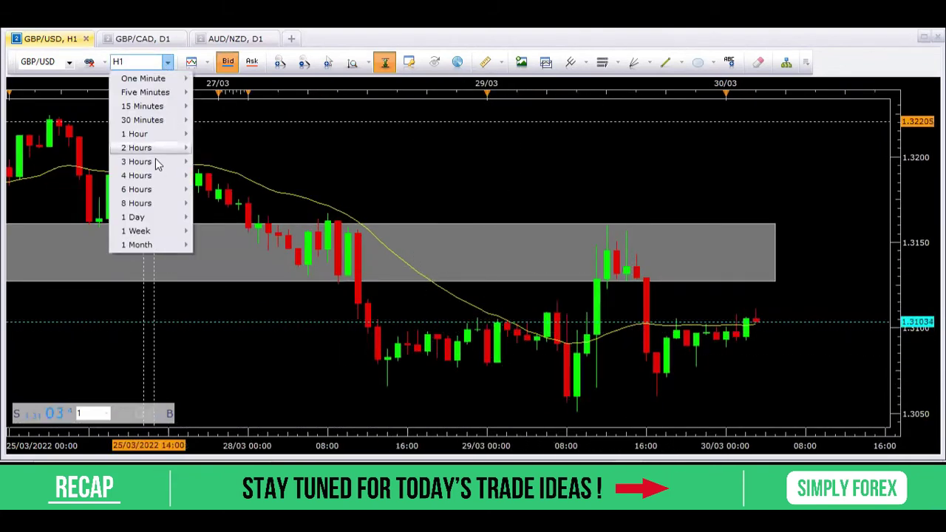
left_click(144, 175)
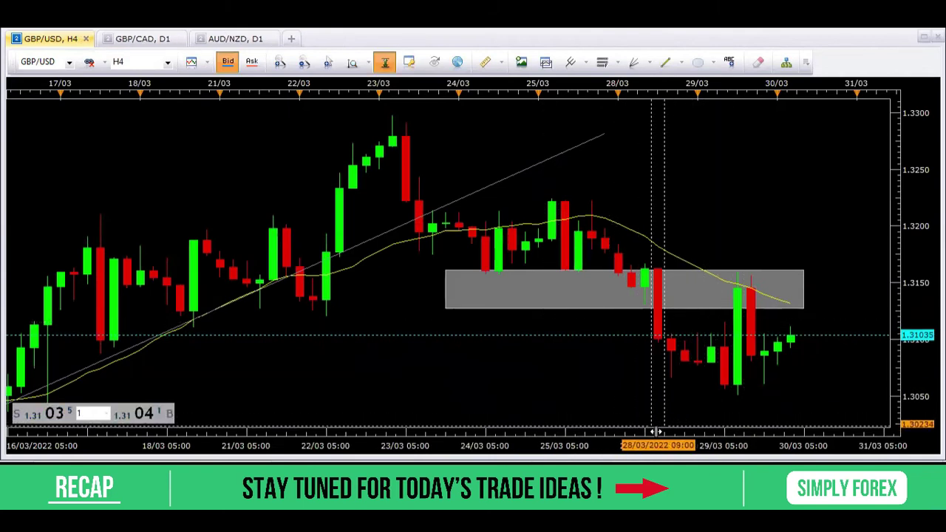
- Box the red and green candles at the grey zone, sketch a path down, then delete the marks
scroll(651, 429, "up", 1)
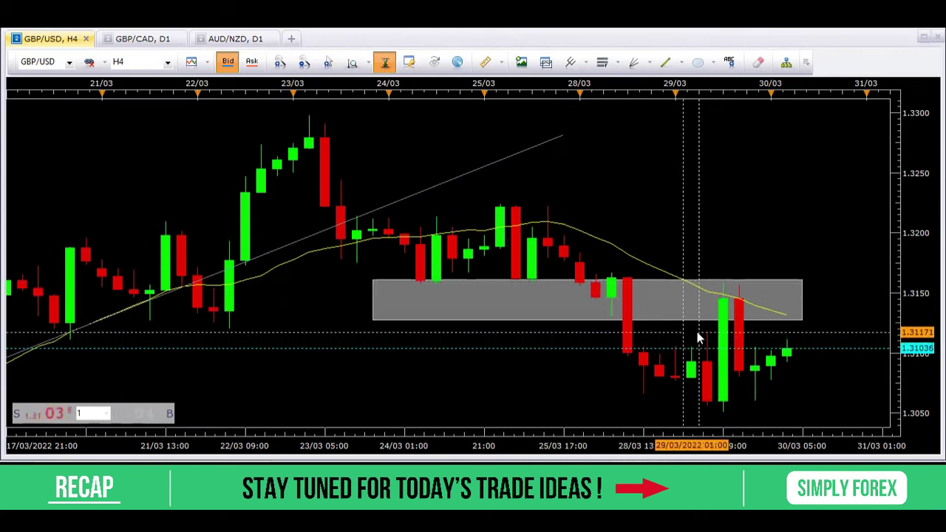
left_click_drag(697, 333, 721, 408)
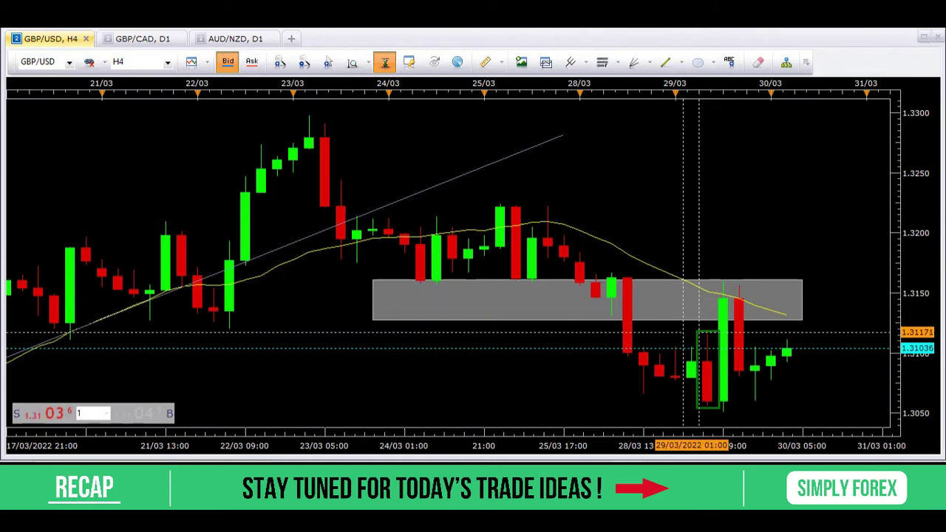
left_click(729, 421)
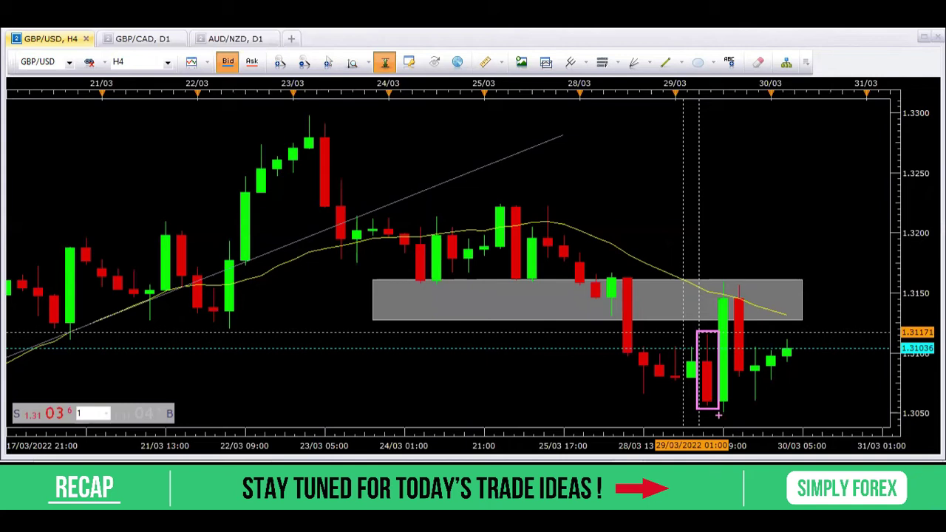
left_click_drag(716, 413, 735, 433)
left_click_drag(710, 280, 734, 406)
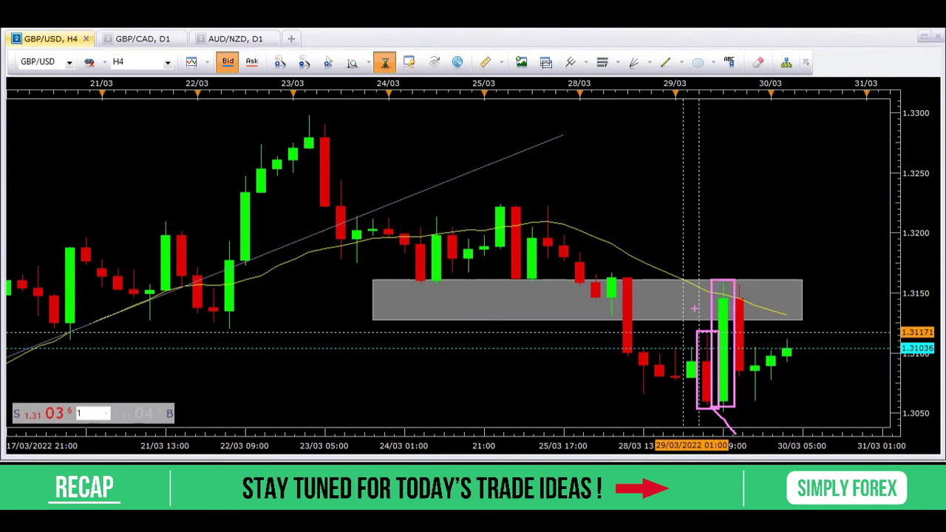
mouse_move(540, 280)
left_mouse_down()
mouse_move(506, 278)
mouse_move(535, 328)
mouse_move(577, 280)
mouse_move(538, 279)
left_mouse_up()
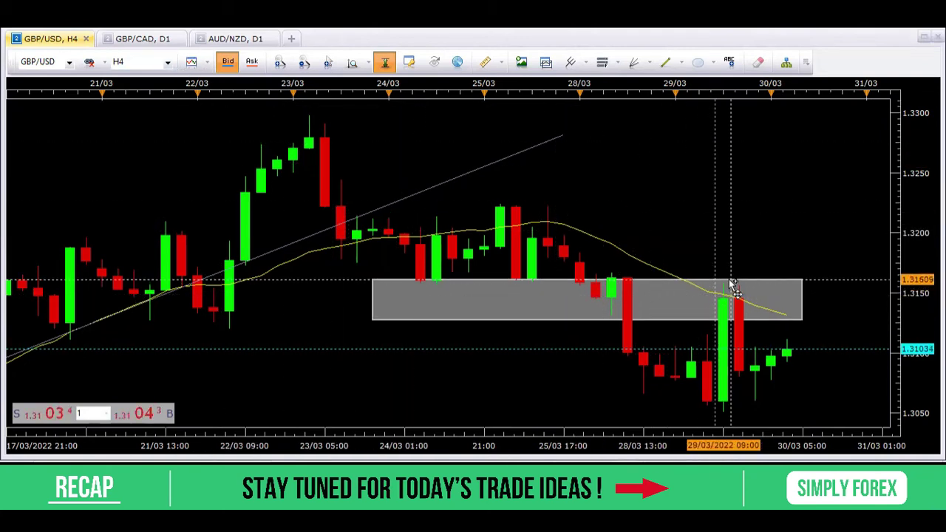
left_click_drag(729, 280, 750, 377)
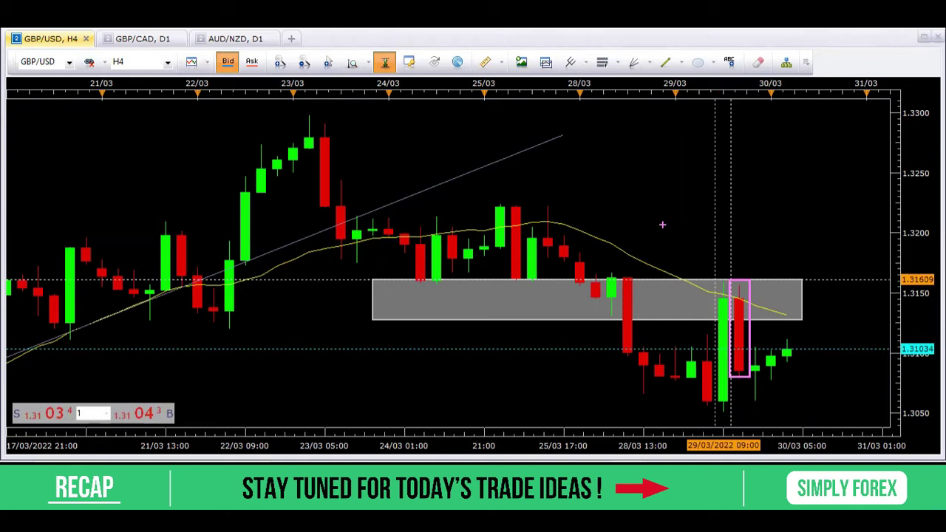
key("Delete")
left_click(167, 61)
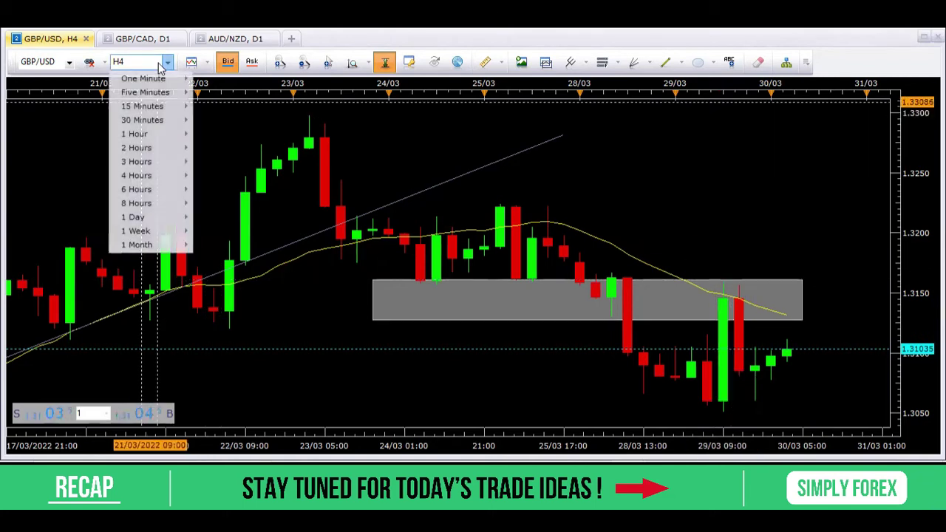
- On H1, box the zone candles and sketch a support line and drop, then clear them
left_click(141, 134)
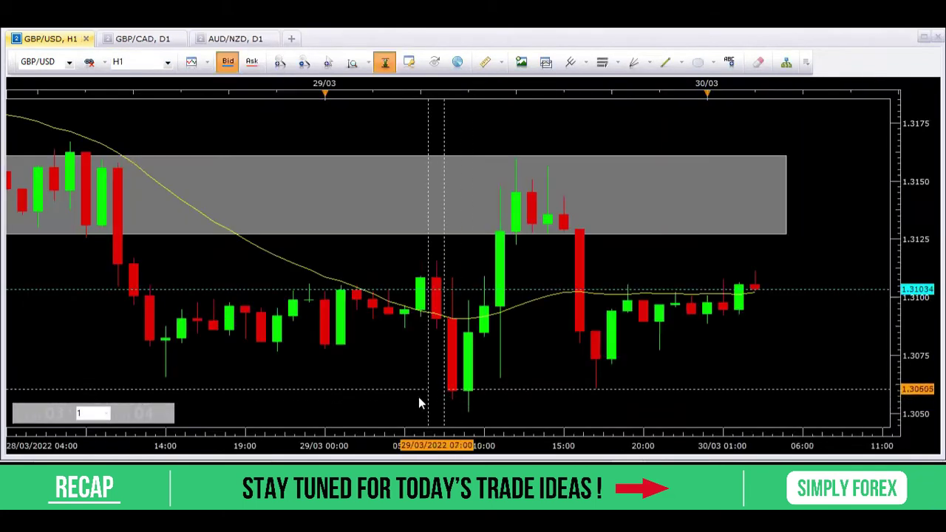
scroll(443, 430, "down", 3)
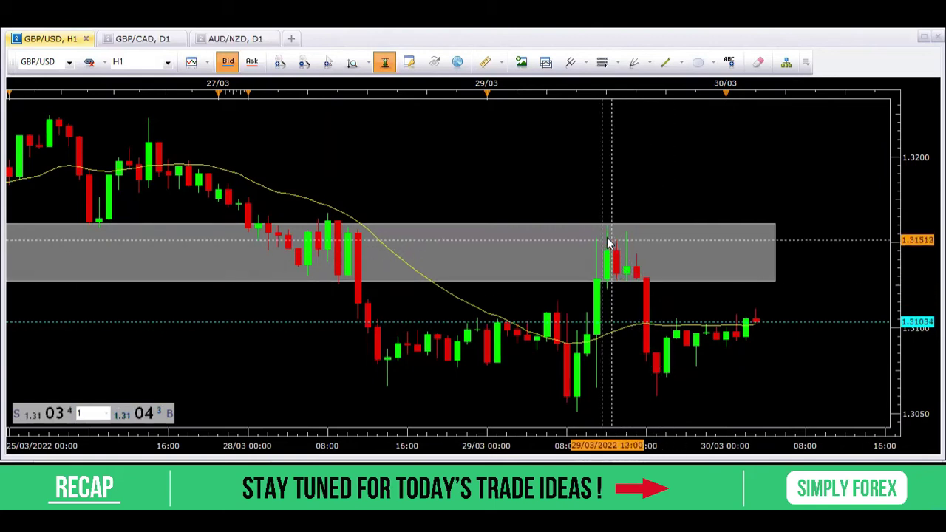
left_click_drag(607, 237, 622, 282)
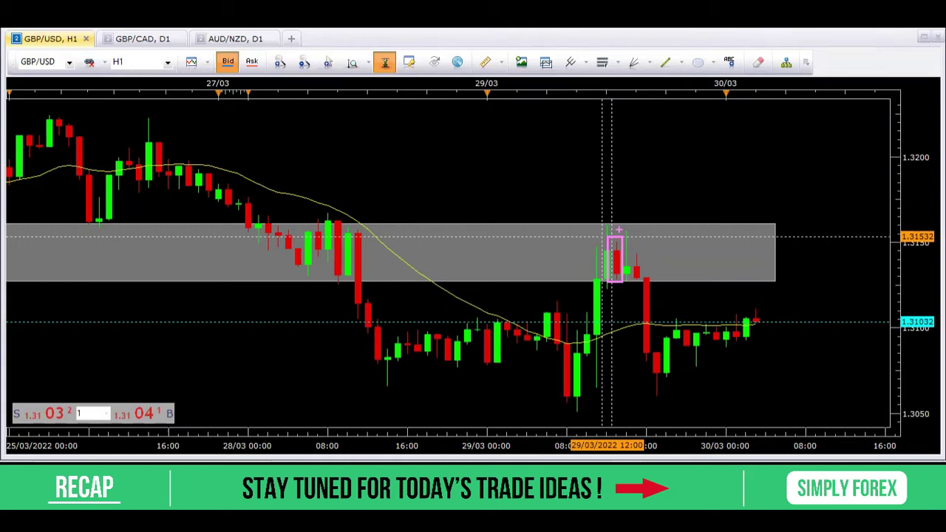
left_click_drag(618, 228, 633, 278)
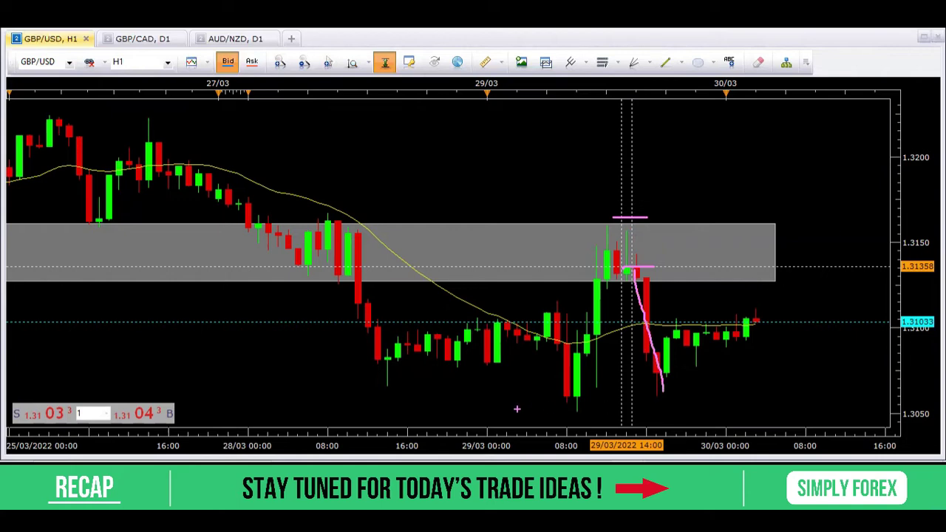
left_click_drag(372, 390, 672, 382)
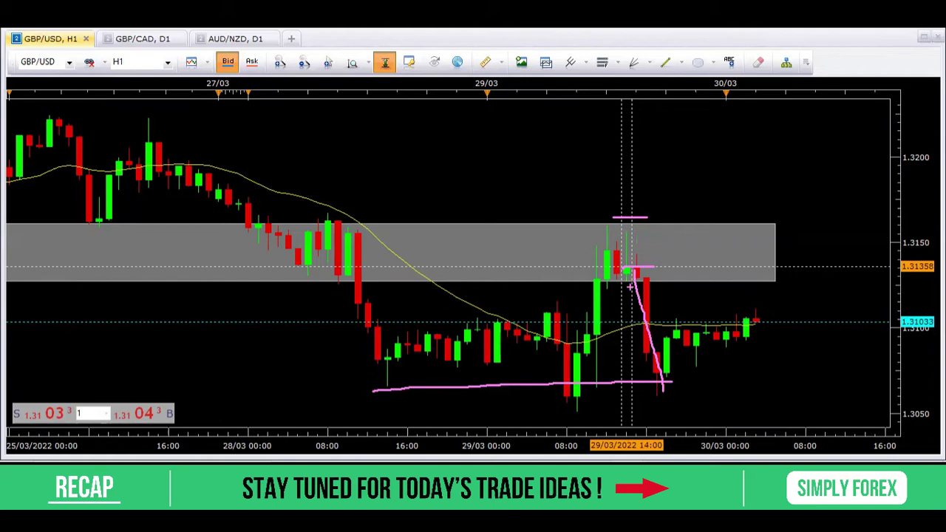
mouse_move(665, 377)
left_mouse_down()
mouse_move(639, 379)
mouse_move(671, 380)
left_mouse_up()
left_click_drag(667, 385, 710, 453)
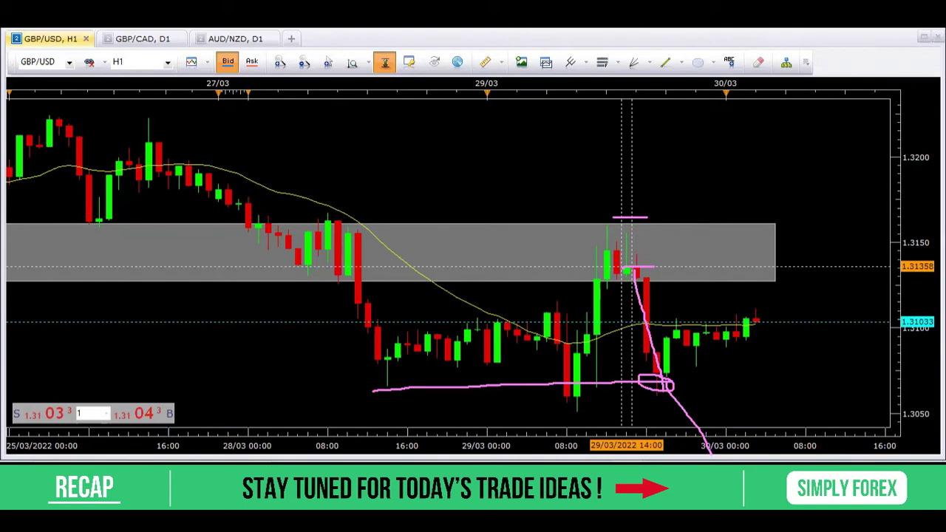
key("Escape")
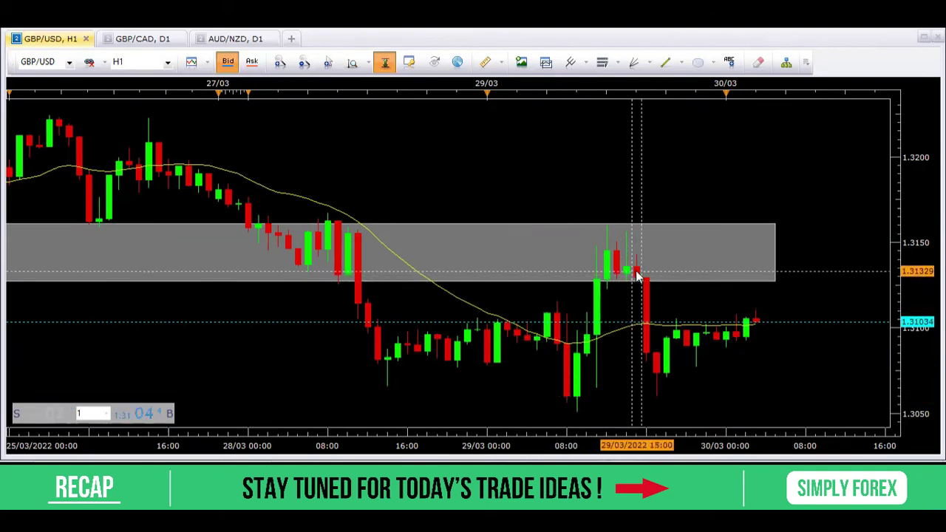
- Measure the drop from the grey-zone top with the ruler and open the chart context menu
left_click(484, 65)
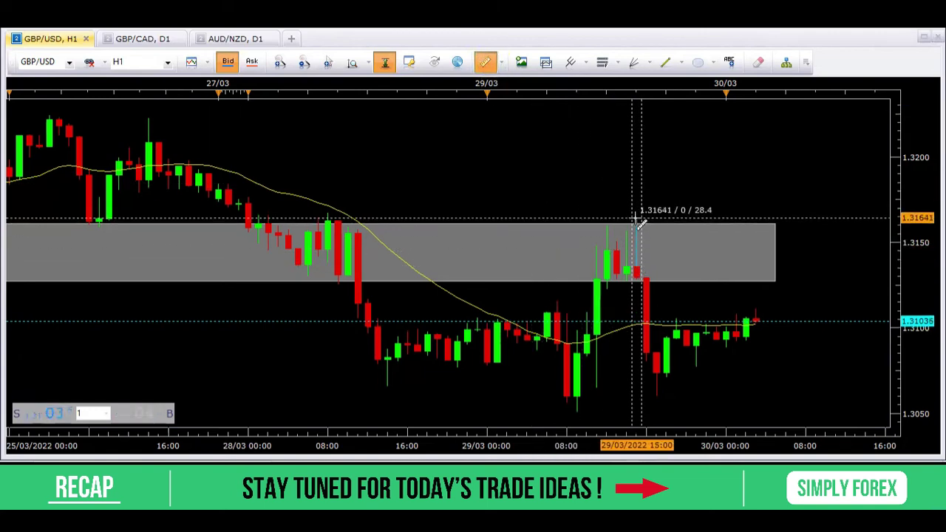
left_click_drag(637, 220, 660, 370)
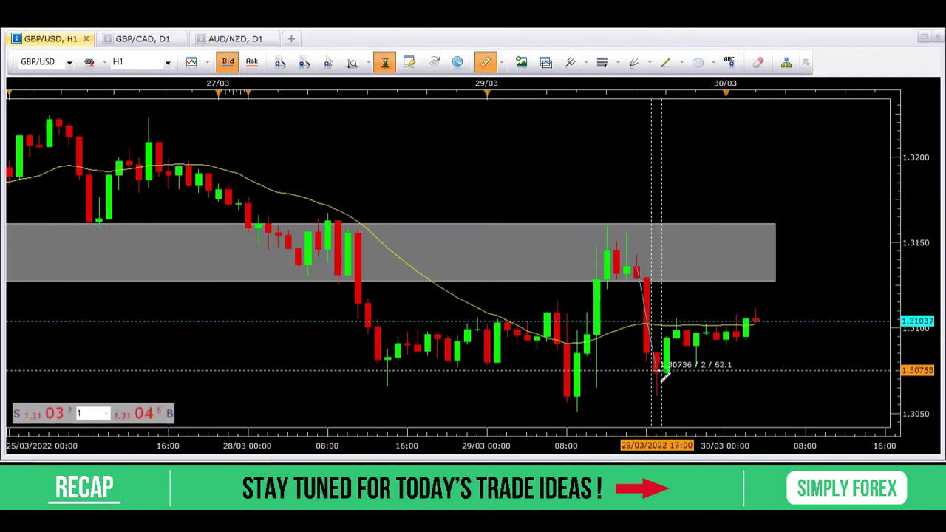
right_click(748, 397)
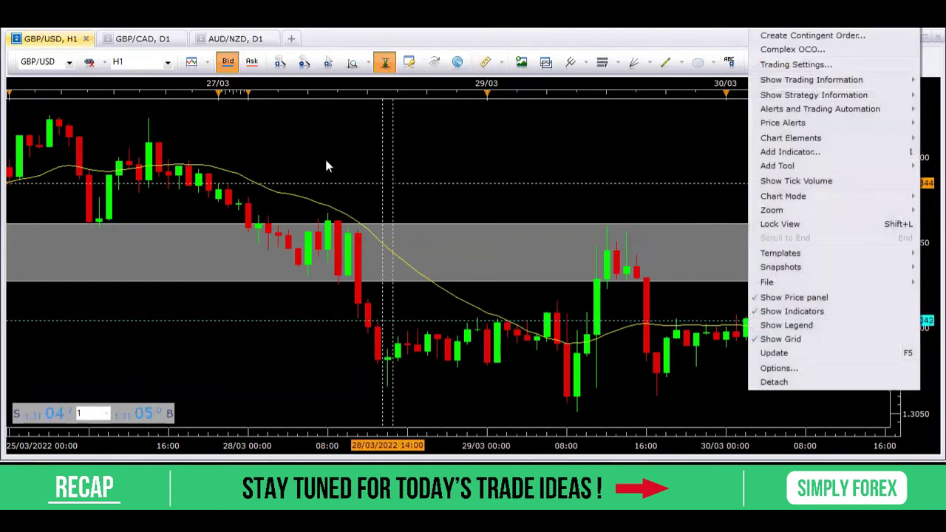
- Switch to the GBP/CAD daily chart
left_click(156, 41)
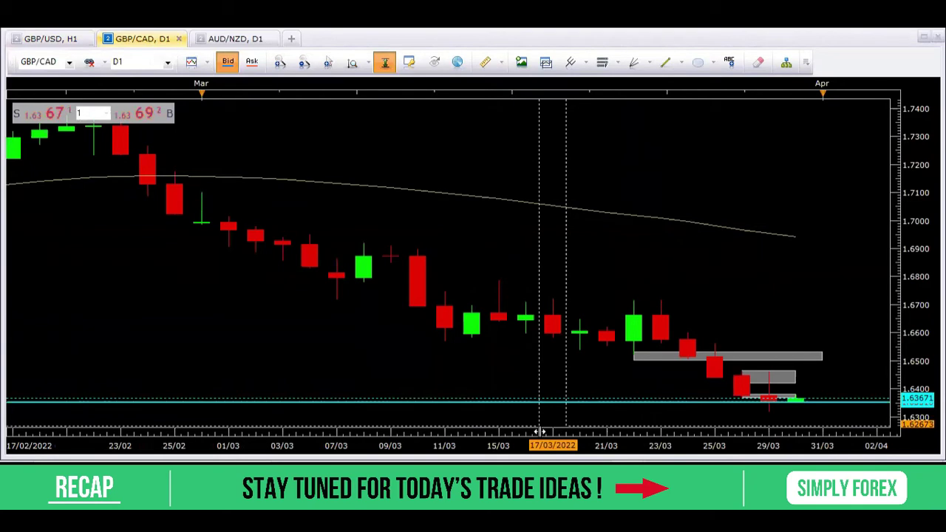
scroll(571, 430, "down", 2)
scroll(569, 430, "down", 1)
scroll(559, 430, "up", 1)
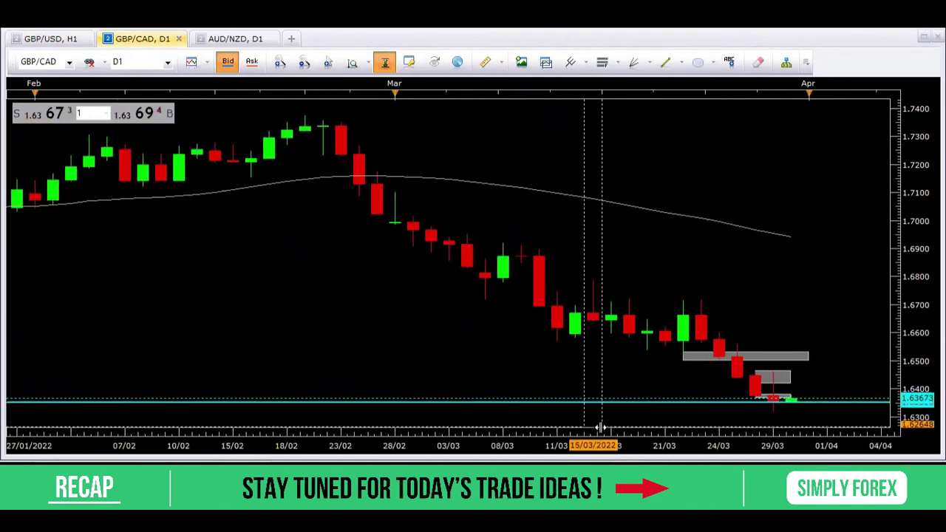
- Trace the downtrend, box the 28/03 and upper-zone candles, extend the path, then clear the sketches
mouse_move(318, 132)
left_mouse_down()
mouse_move(506, 284)
mouse_move(730, 352)
left_mouse_up()
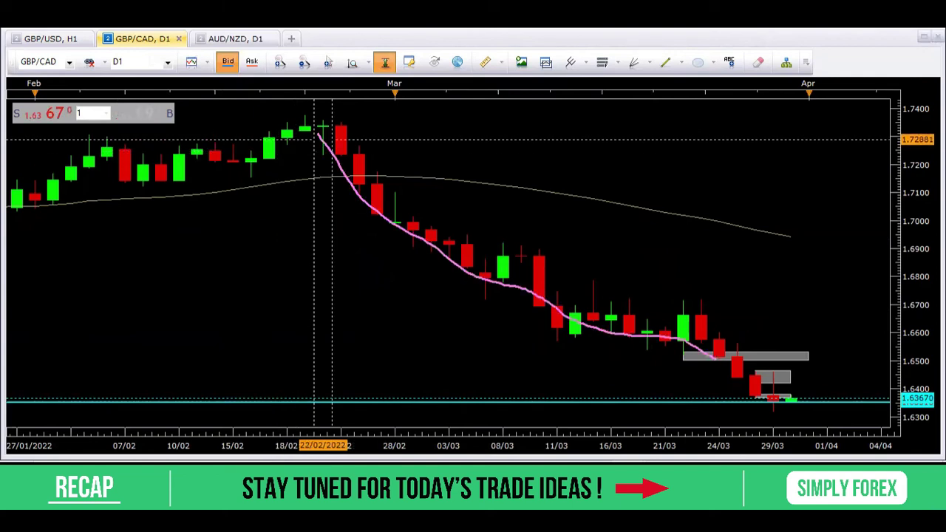
left_click_drag(498, 428, 474, 431)
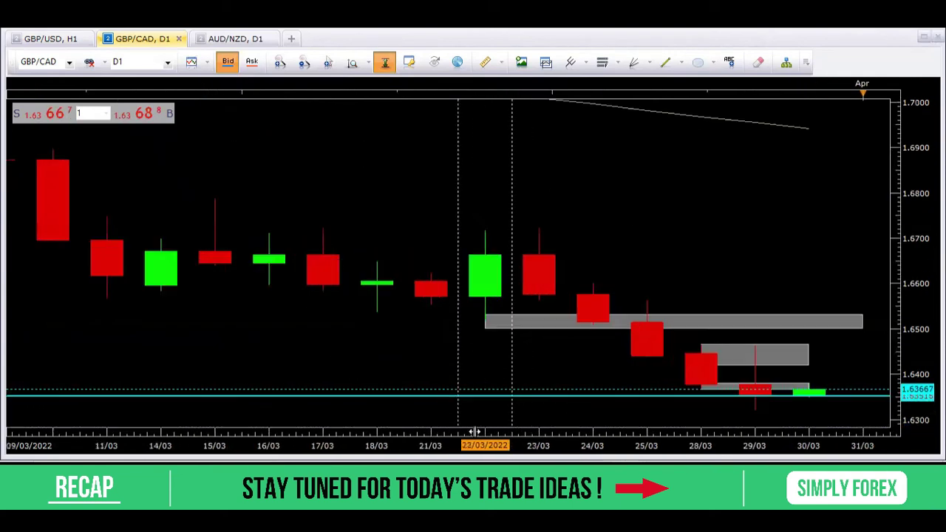
mouse_move(677, 344)
left_mouse_down()
mouse_move(703, 354)
mouse_move(728, 389)
left_mouse_up()
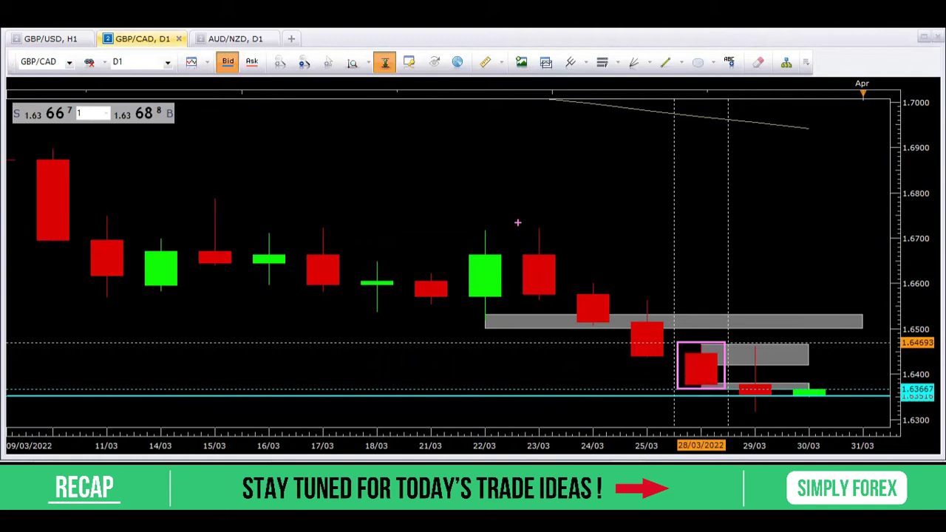
left_click_drag(517, 222, 669, 363)
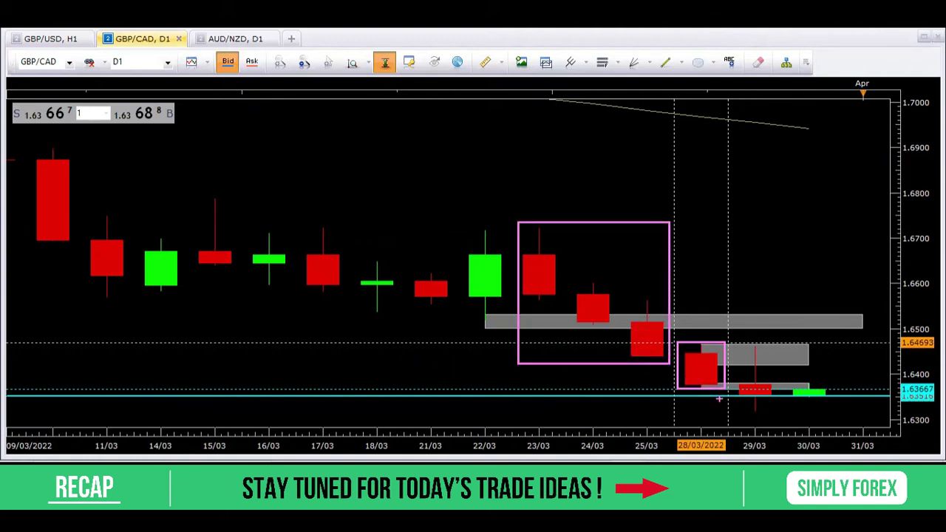
left_click_drag(727, 402, 728, 395)
key("Escape")
- Switch GBP/CAD to hourly candles and fit more bars into the chart
left_click(168, 62)
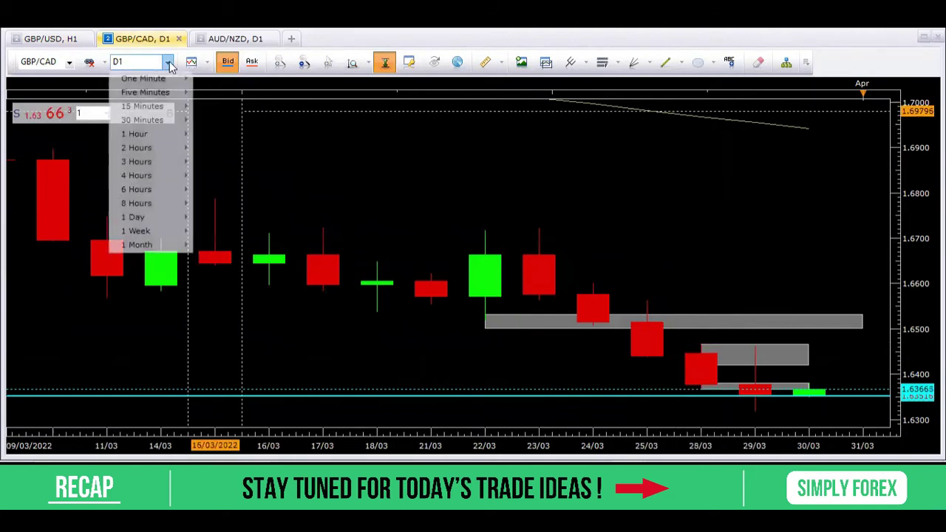
left_click(140, 134)
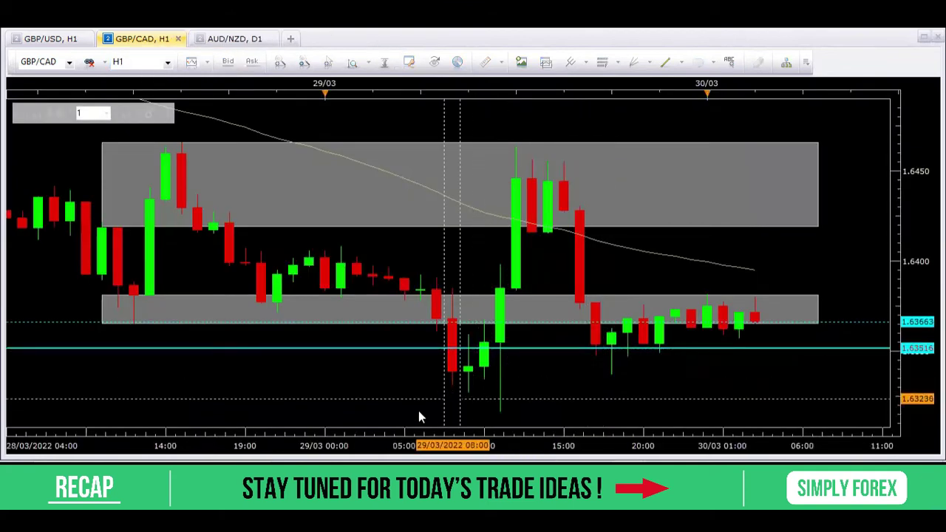
mouse_move(409, 434)
left_mouse_down()
mouse_move(469, 429)
mouse_move(410, 422)
left_mouse_up()
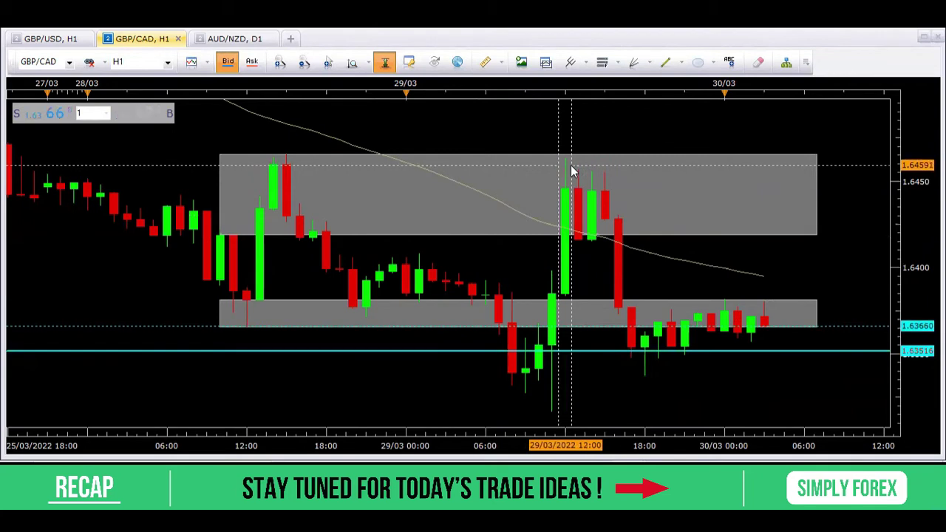
- Circle the 29/03 lows, box the upper-zone spike and rejection candles, sketch the drop, then clear
mouse_move(497, 350)
left_mouse_down()
mouse_move(569, 346)
mouse_move(566, 373)
left_mouse_up()
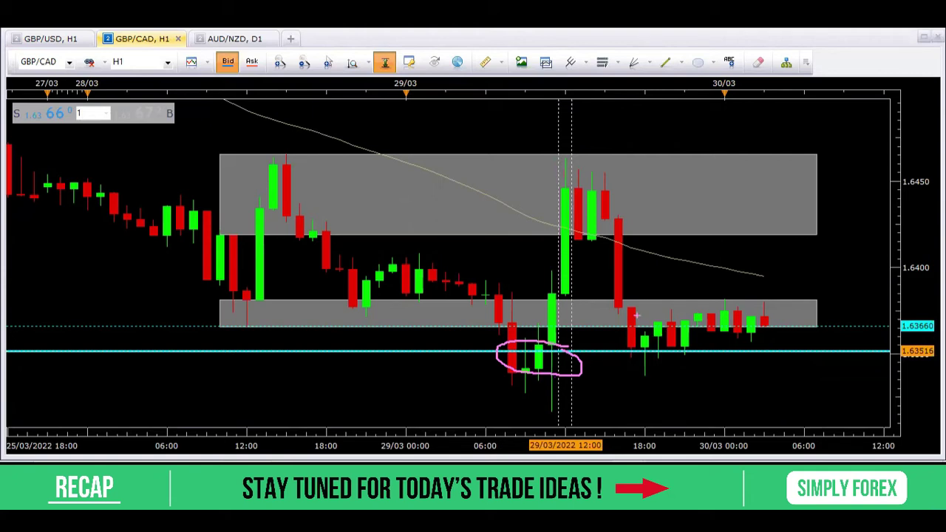
left_click_drag(570, 162, 588, 244)
left_click_drag(599, 168, 650, 365)
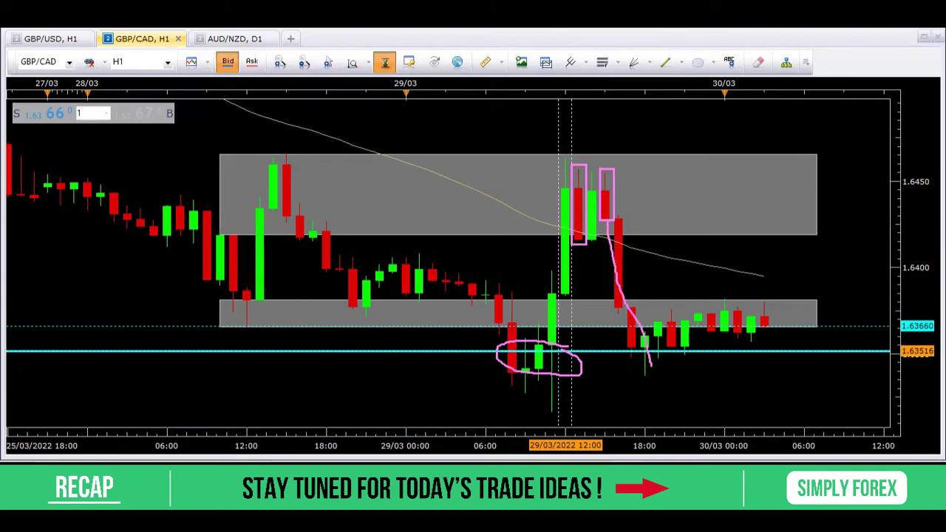
left_click_drag(486, 358, 622, 357)
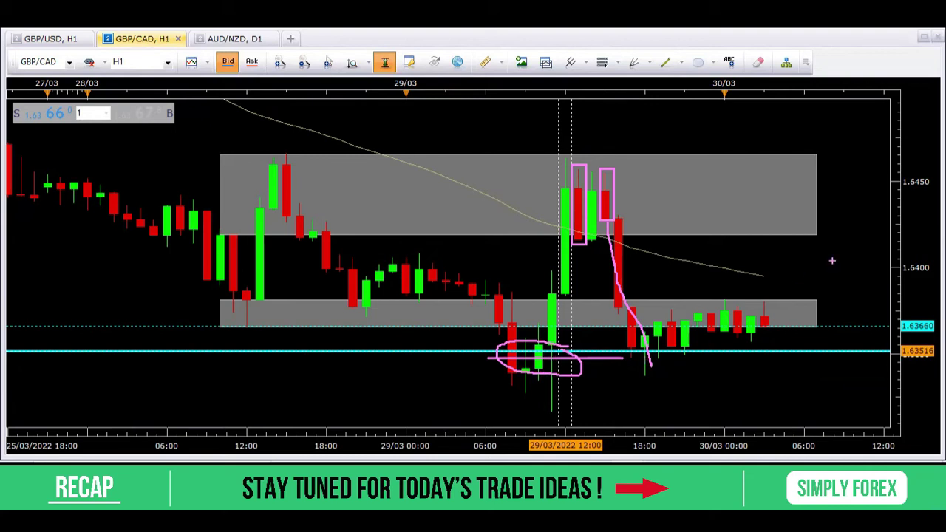
key("Escape")
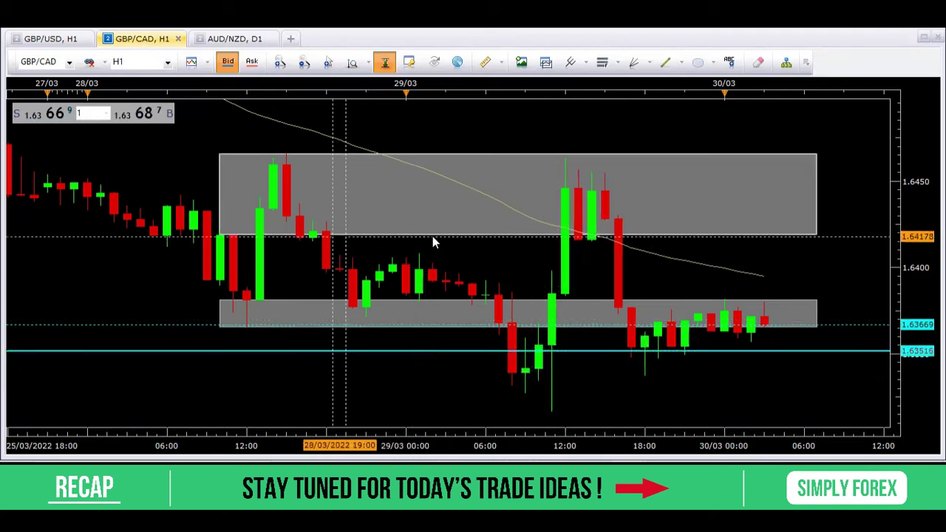
- On the AUD/NZD daily chart, outline a zone near 1.0790 and circle the 15/02 and 03/03 touches
left_click(229, 40)
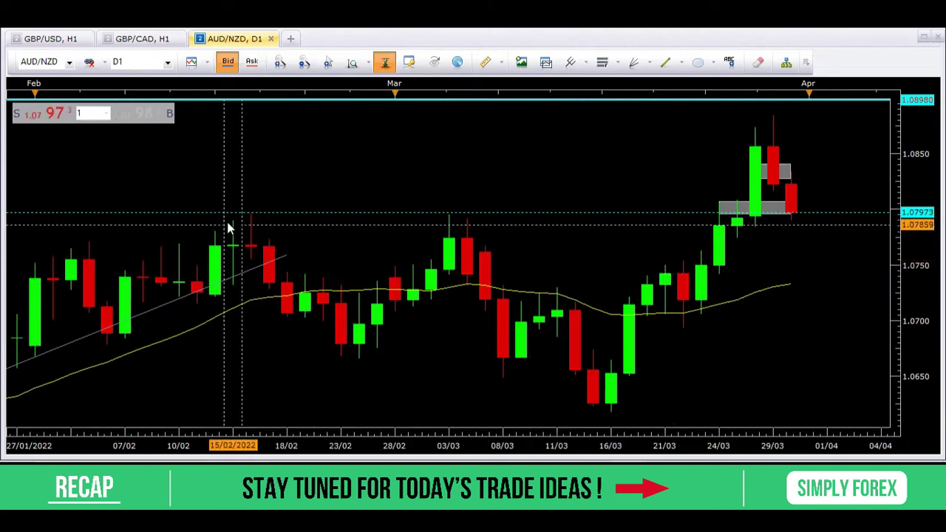
mouse_move(226, 213)
left_mouse_down()
mouse_move(338, 238)
mouse_move(866, 250)
mouse_move(883, 237)
left_mouse_up()
mouse_move(255, 214)
left_mouse_down()
mouse_move(284, 217)
mouse_move(259, 208)
left_mouse_up()
mouse_move(458, 214)
left_mouse_down()
mouse_move(433, 212)
mouse_move(487, 216)
left_mouse_up()
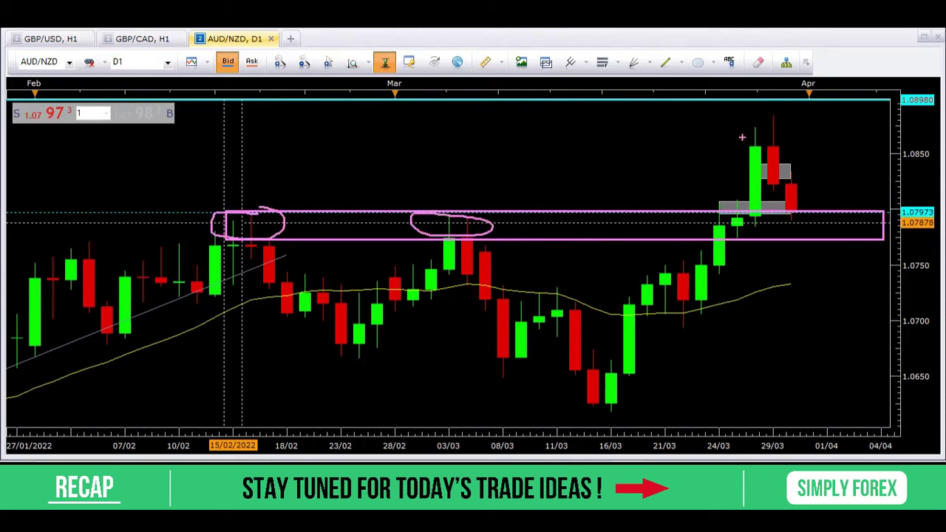
- Box the green breakout candle, sketch a rise from the zone retest, then clear the sketches
left_click_drag(742, 126, 765, 224)
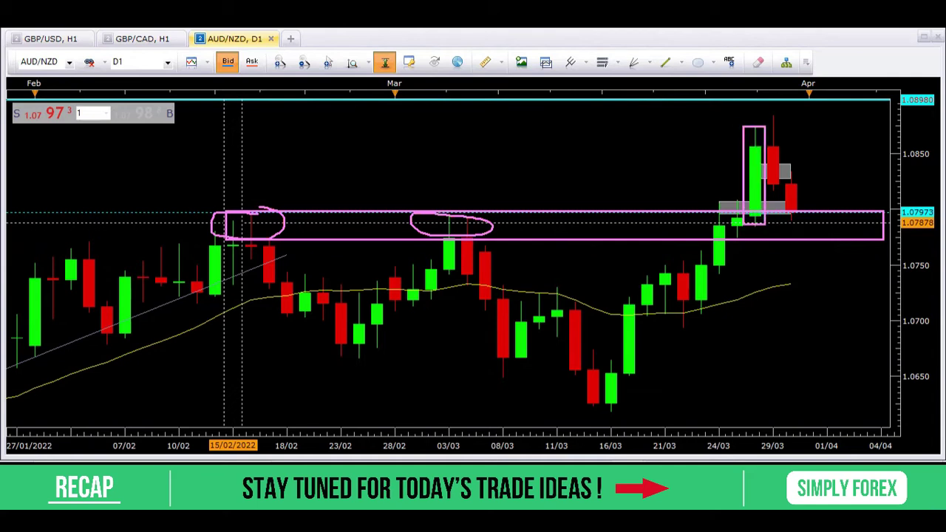
left_click_drag(772, 134, 788, 106)
mouse_move(810, 218)
left_mouse_down()
mouse_move(761, 217)
mouse_move(835, 224)
mouse_move(810, 216)
left_mouse_up()
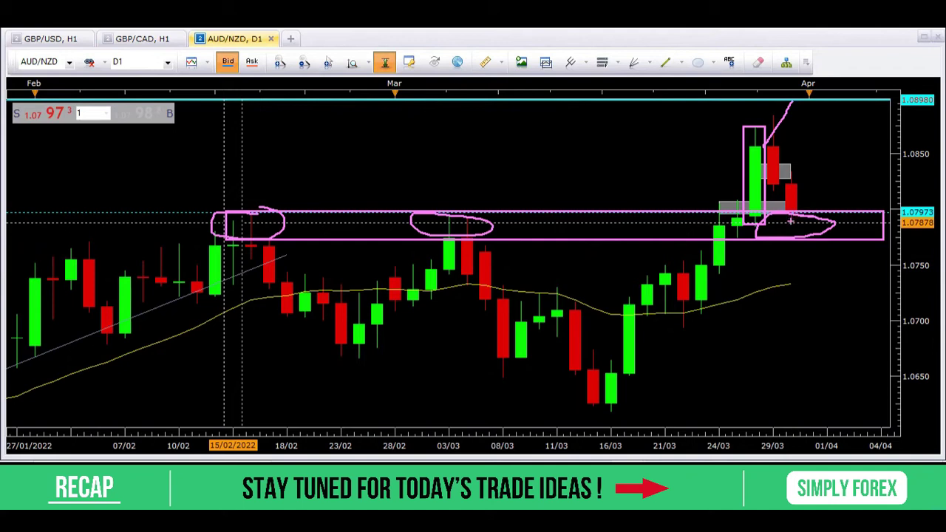
mouse_move(804, 214)
left_mouse_down()
mouse_move(841, 116)
mouse_move(851, 131)
left_mouse_up()
mouse_move(798, 213)
left_mouse_down()
mouse_move(772, 236)
mouse_move(802, 212)
mouse_move(814, 216)
left_mouse_up()
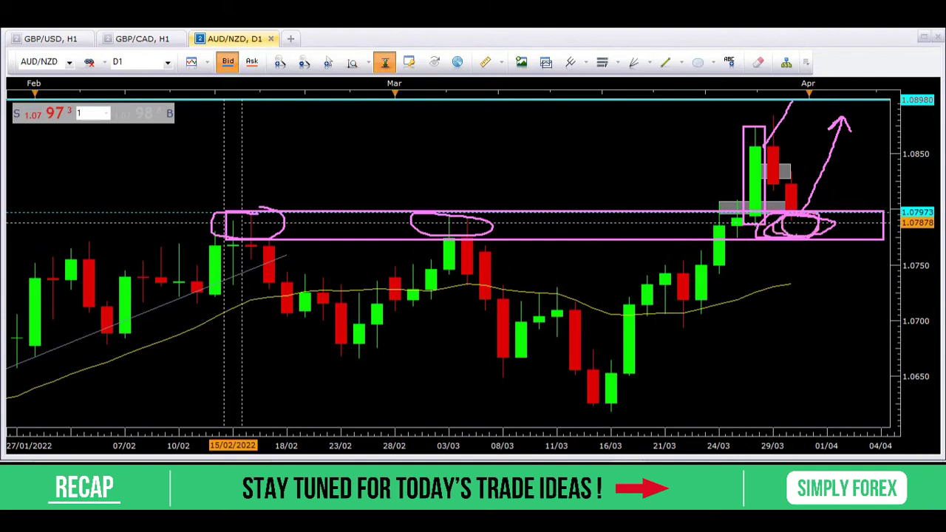
key("Escape")
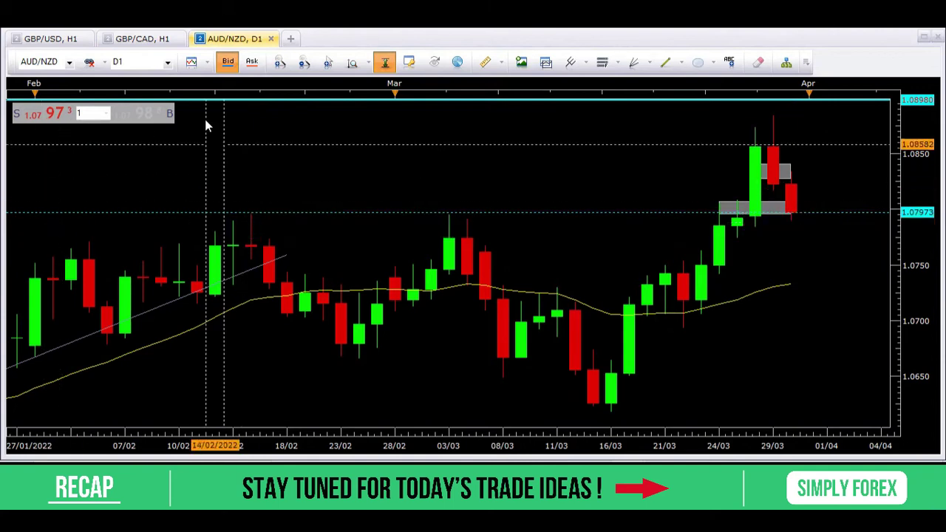
- Switch AUD/NZD to hourly candles and fit more bars into the chart
left_click(168, 62)
left_click(141, 135)
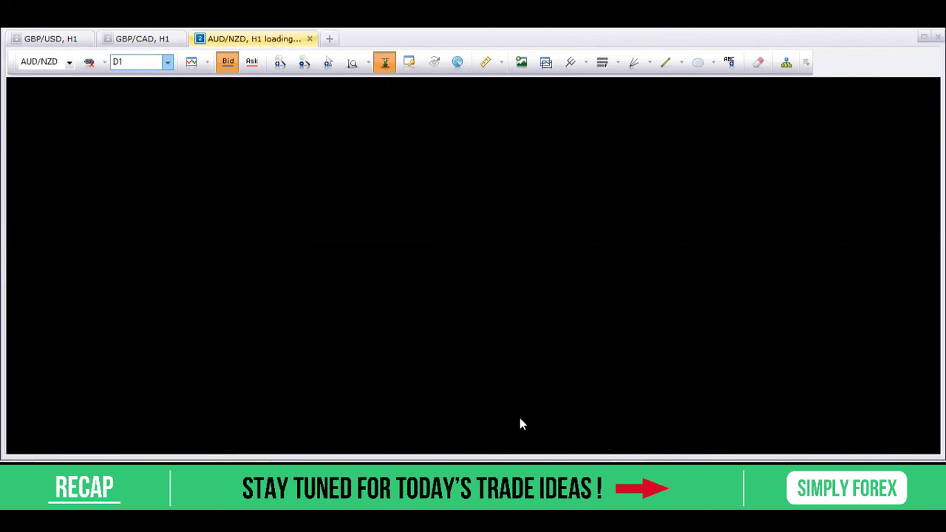
left_click_drag(312, 430, 357, 430)
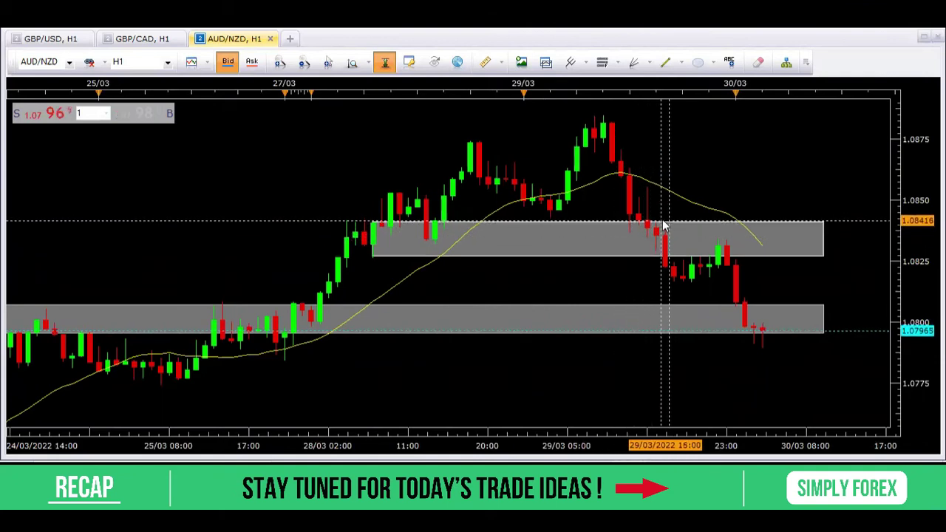
- Circle and box candles around the upper and lower grey zones, clearing the sketches each time
mouse_move(663, 209)
left_mouse_down()
mouse_move(609, 216)
mouse_move(666, 248)
mouse_move(663, 193)
left_mouse_up()
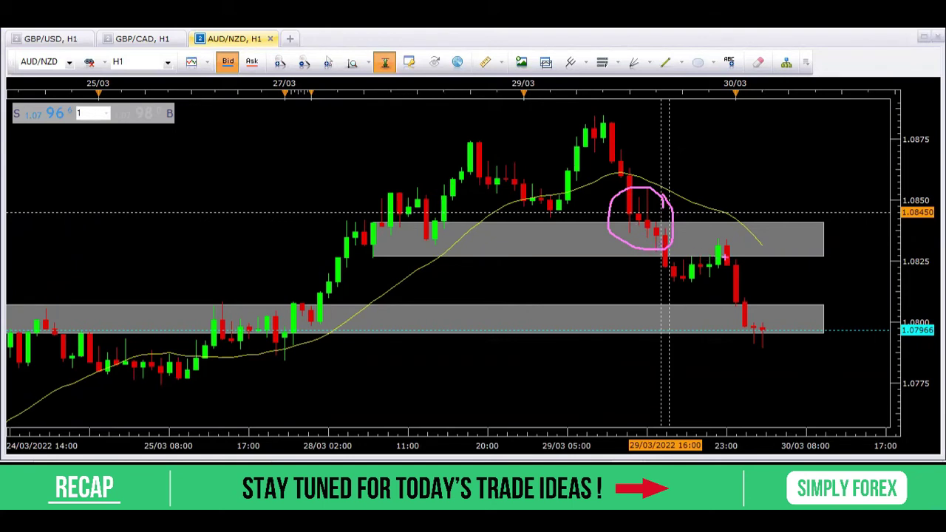
left_click_drag(709, 237, 726, 274)
mouse_move(572, 212)
left_mouse_down()
mouse_move(539, 211)
mouse_move(570, 219)
left_mouse_up()
mouse_move(671, 281)
left_mouse_down()
mouse_move(659, 279)
mouse_move(697, 279)
left_mouse_up()
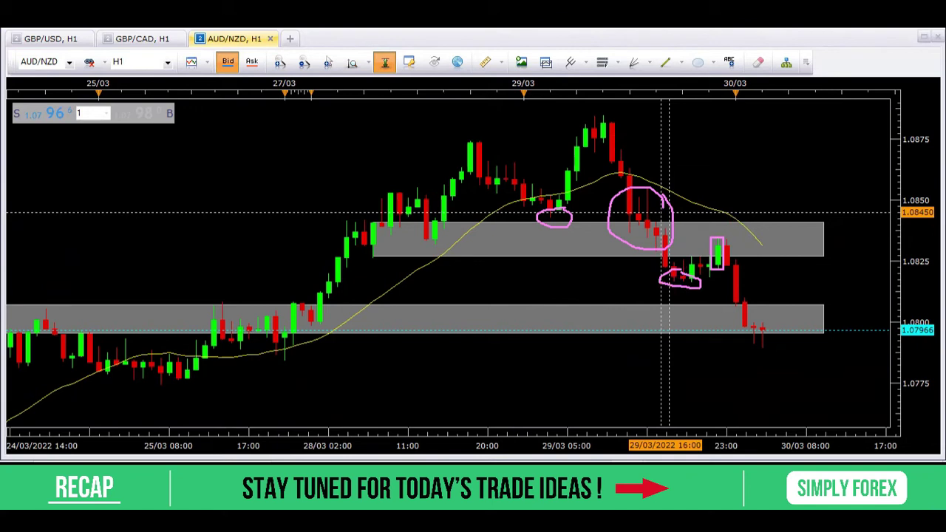
key("Escape")
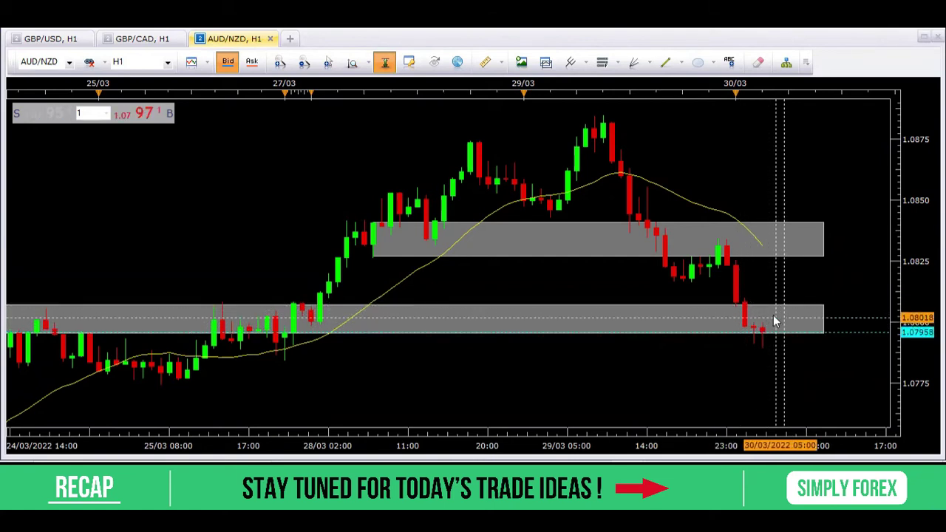
mouse_move(778, 304)
left_mouse_down()
mouse_move(731, 332)
mouse_move(784, 314)
mouse_move(793, 252)
mouse_move(842, 141)
mouse_move(826, 137)
left_mouse_up()
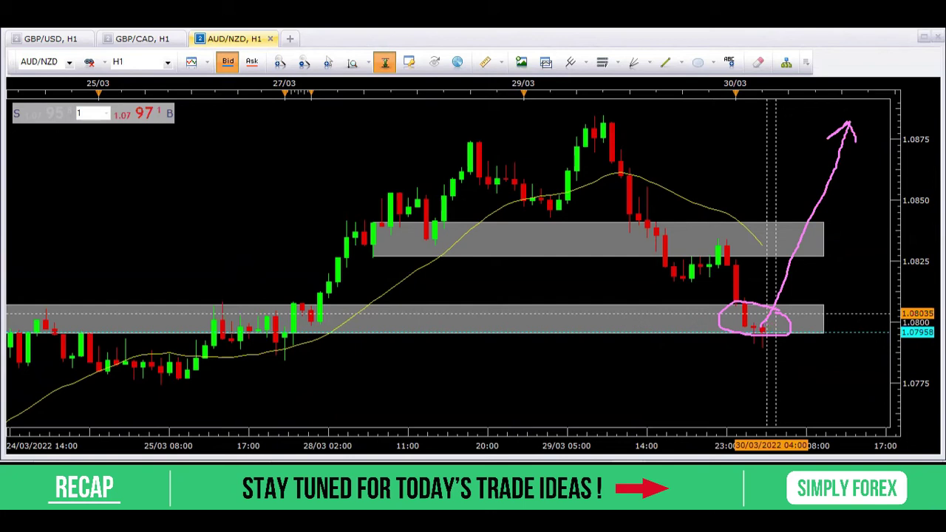
key("Escape")
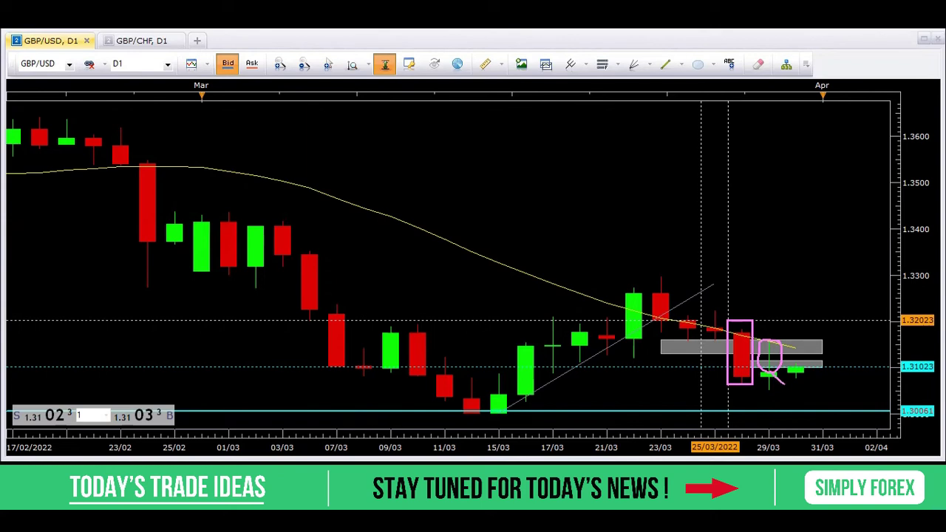
- Circle the lows of the 11/03–15/03 candles on GBP/USD daily, then clear the sketch
mouse_move(509, 406)
left_mouse_down()
mouse_move(494, 421)
mouse_move(523, 408)
left_mouse_up()
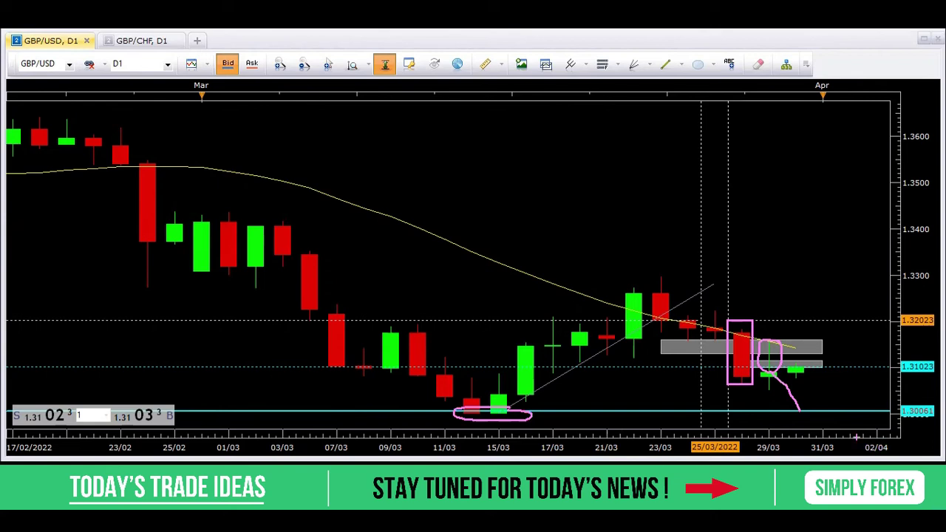
key("Escape")
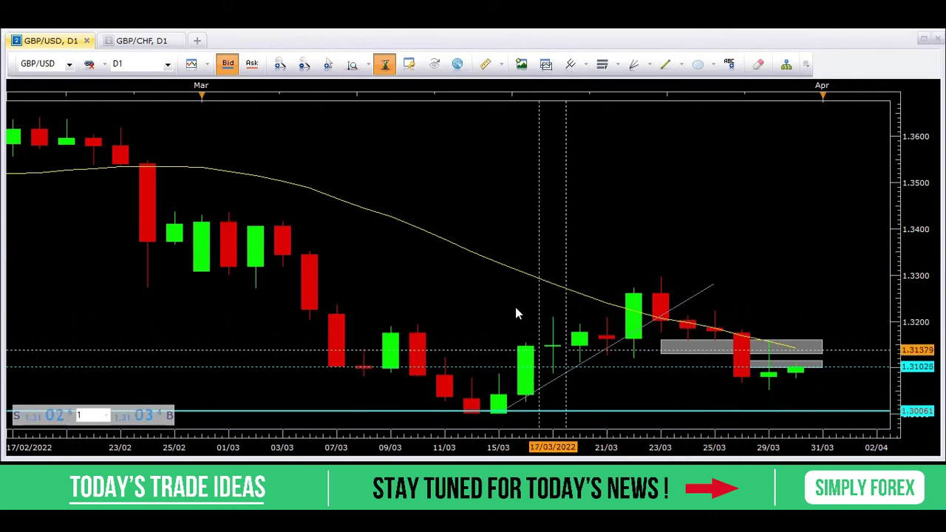
- Switch the GBP/USD chart to hourly candles and fit more bars in
left_click(168, 64)
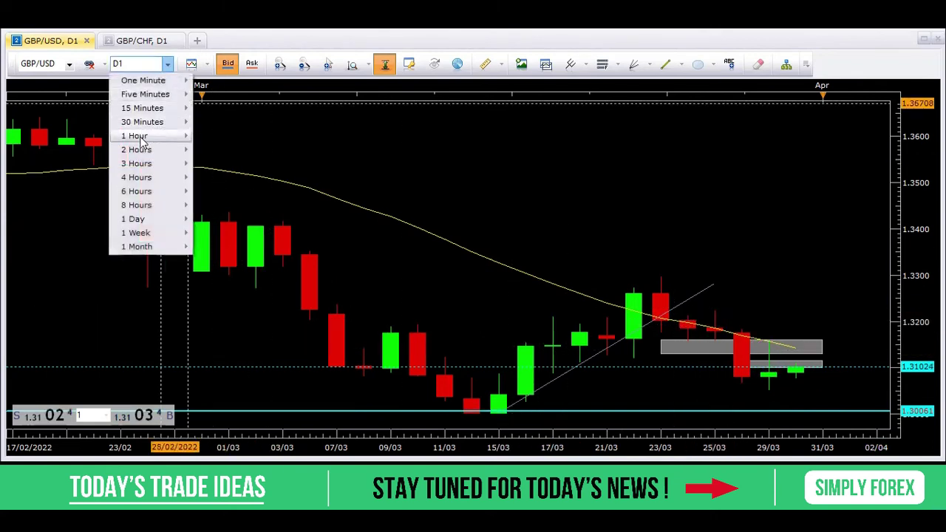
left_click(144, 136)
left_click_drag(406, 436, 365, 391)
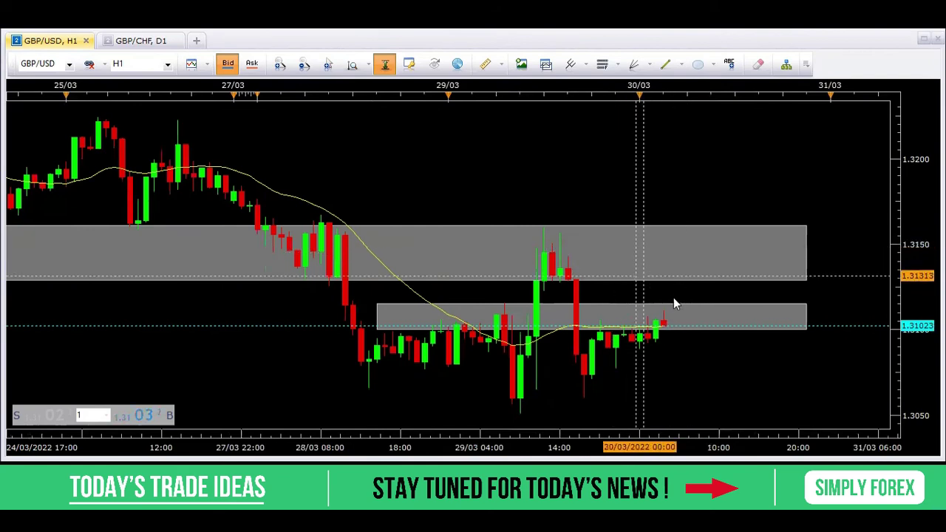
mouse_move(709, 235)
left_mouse_down()
mouse_move(748, 268)
mouse_move(710, 235)
left_mouse_up()
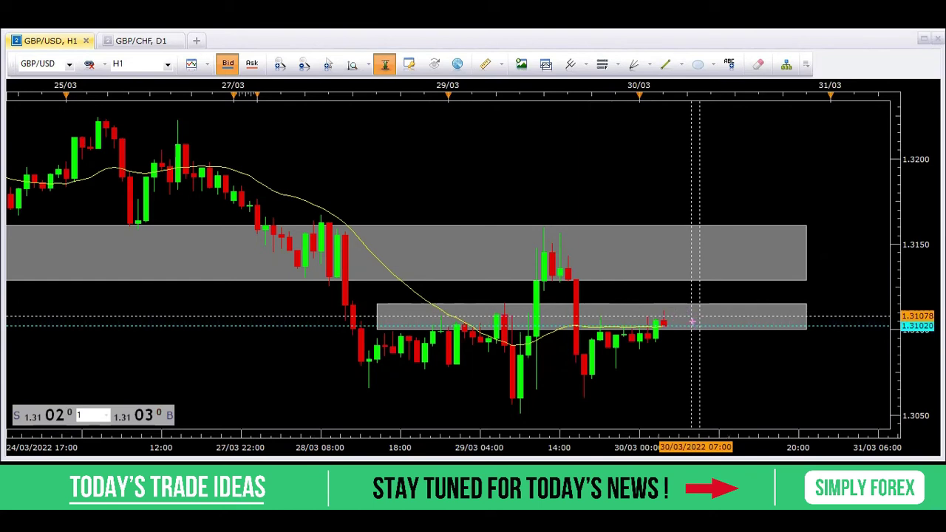
- Circle the latest candles in the lower zone, sketch a drop to the 29/03 low, then clear
mouse_move(690, 308)
left_mouse_down()
mouse_move(660, 305)
mouse_move(678, 334)
mouse_move(691, 311)
left_mouse_up()
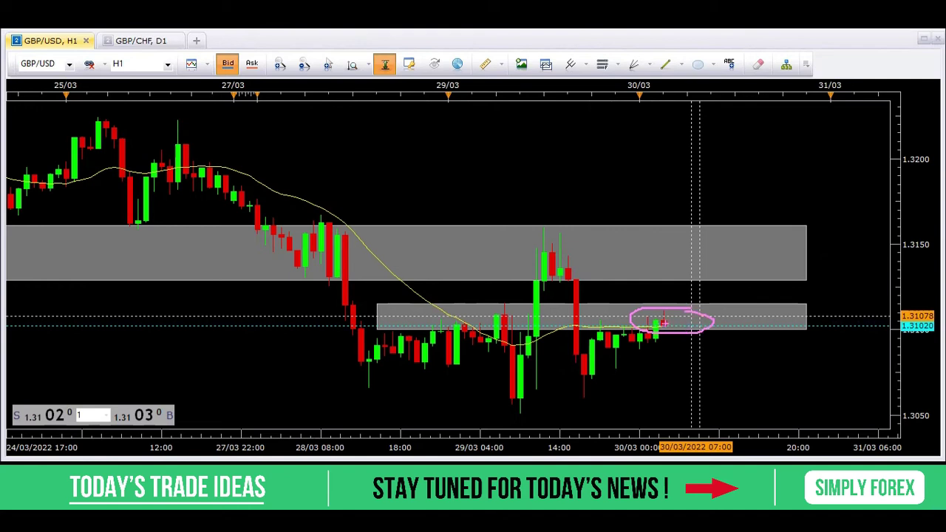
left_click_drag(664, 323, 714, 397)
left_click_drag(508, 399, 569, 399)
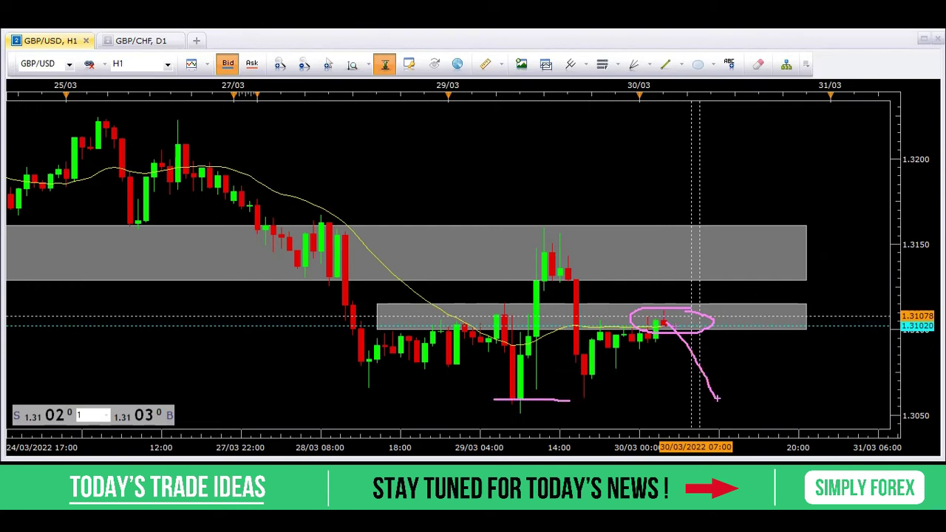
left_click_drag(716, 398, 742, 436)
key("Escape")
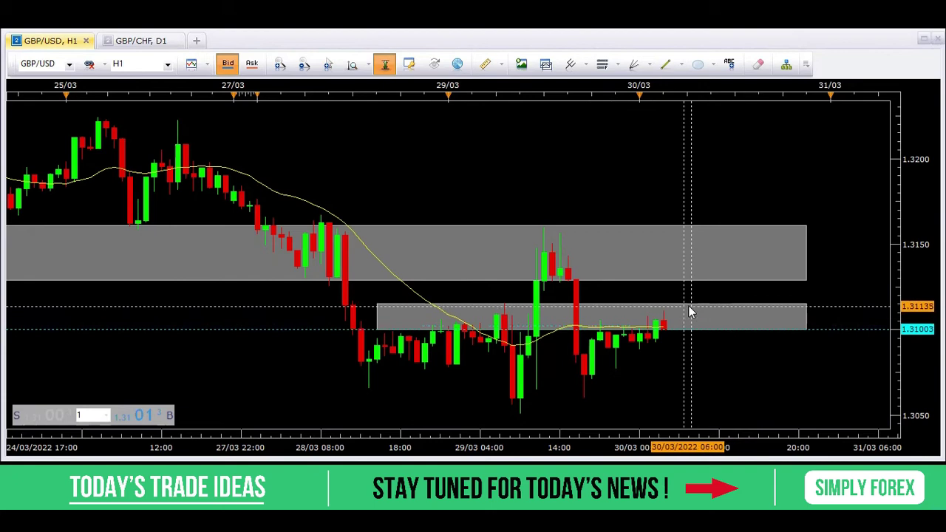
- Sketch a drop from an upper-zone retest to the recent lows and the expected path, clearing each
mouse_move(685, 235)
left_mouse_down()
mouse_move(647, 260)
mouse_move(689, 230)
left_mouse_up()
left_click_drag(571, 234, 580, 244)
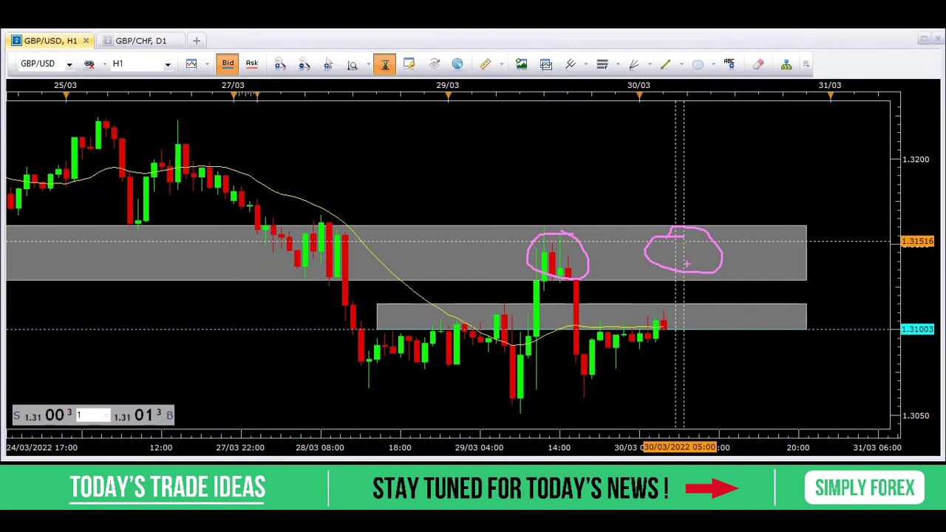
left_click_drag(689, 258, 756, 389)
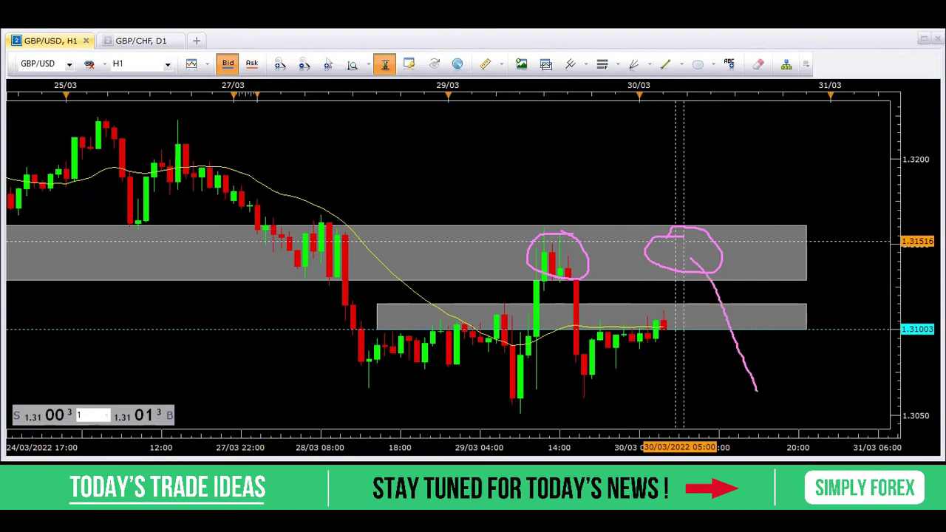
left_click_drag(493, 391, 643, 391)
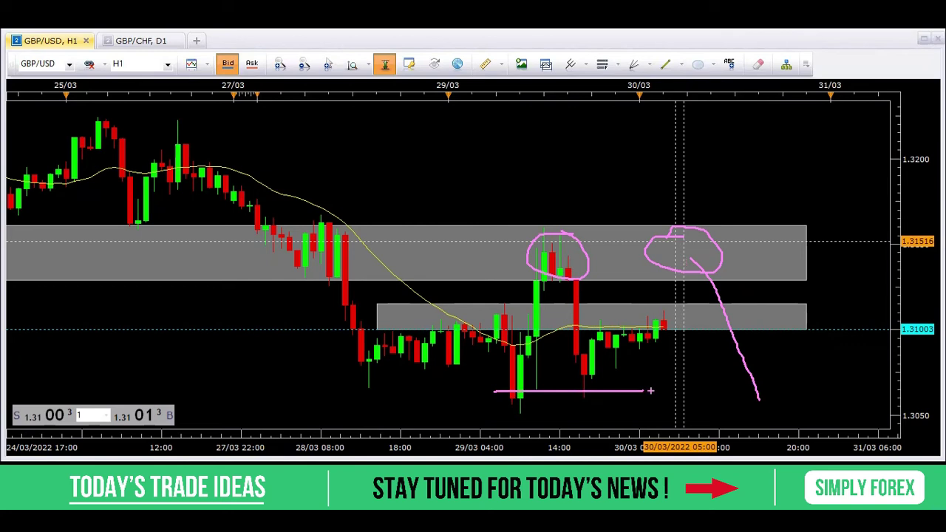
left_click_drag(758, 398, 776, 448)
key("Delete")
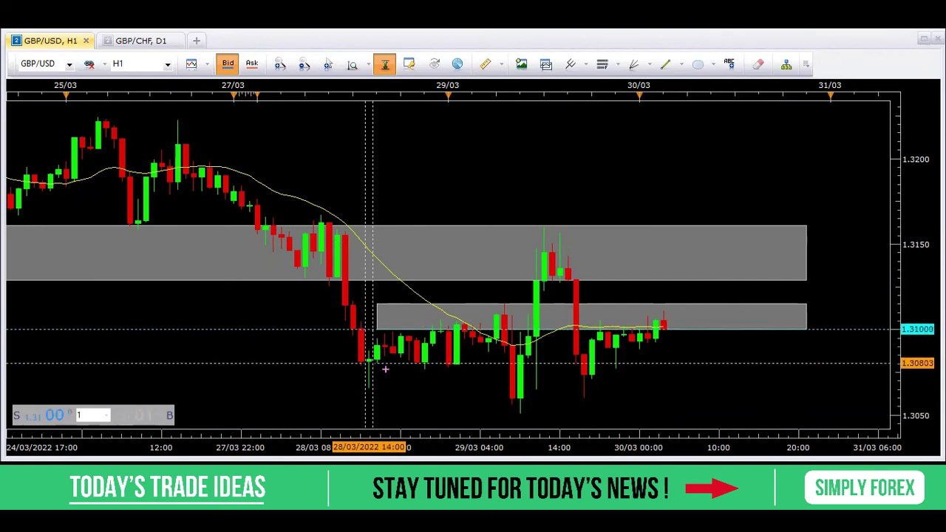
mouse_move(378, 371)
left_mouse_down()
mouse_move(461, 320)
mouse_move(504, 354)
mouse_move(521, 333)
mouse_move(547, 259)
mouse_move(576, 247)
mouse_move(593, 360)
mouse_move(641, 325)
mouse_move(680, 334)
mouse_move(706, 441)
mouse_move(714, 421)
mouse_move(673, 432)
left_mouse_up()
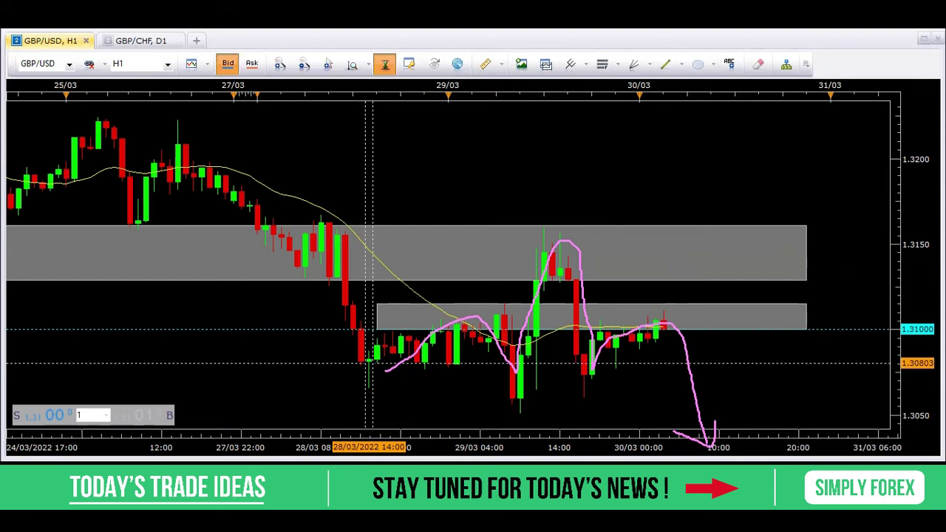
key("Escape")
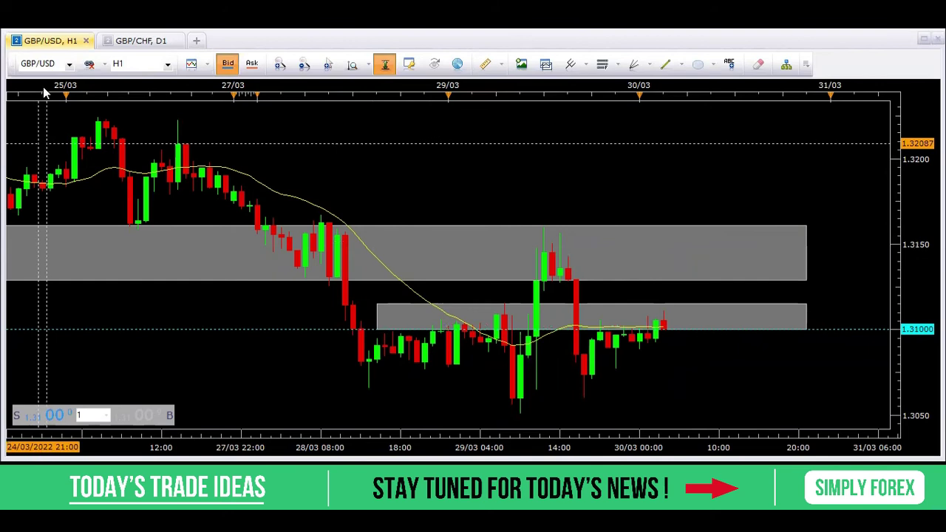
- On the GBP/CHF daily chart, box the recent consolidation candles, then clear the box
left_click(143, 42)
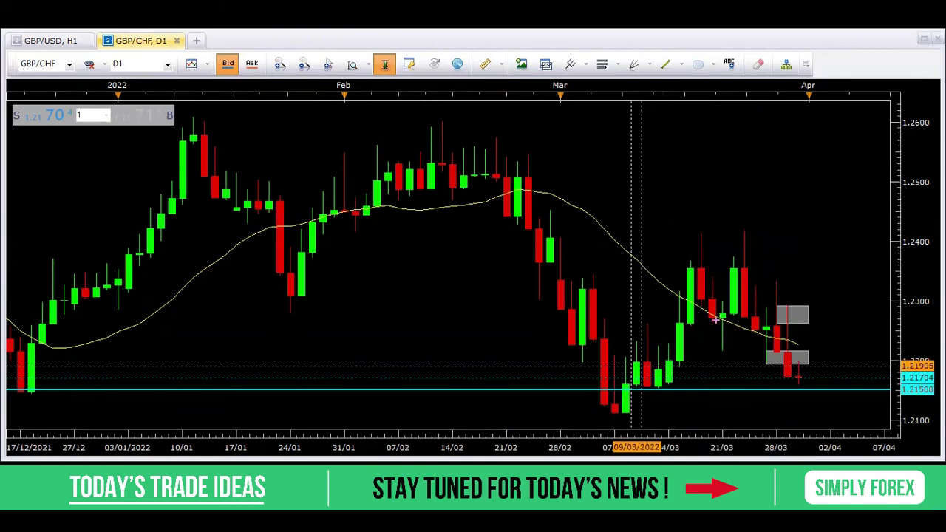
mouse_move(709, 320)
left_mouse_down()
mouse_move(739, 341)
mouse_move(822, 352)
mouse_move(755, 343)
left_mouse_up()
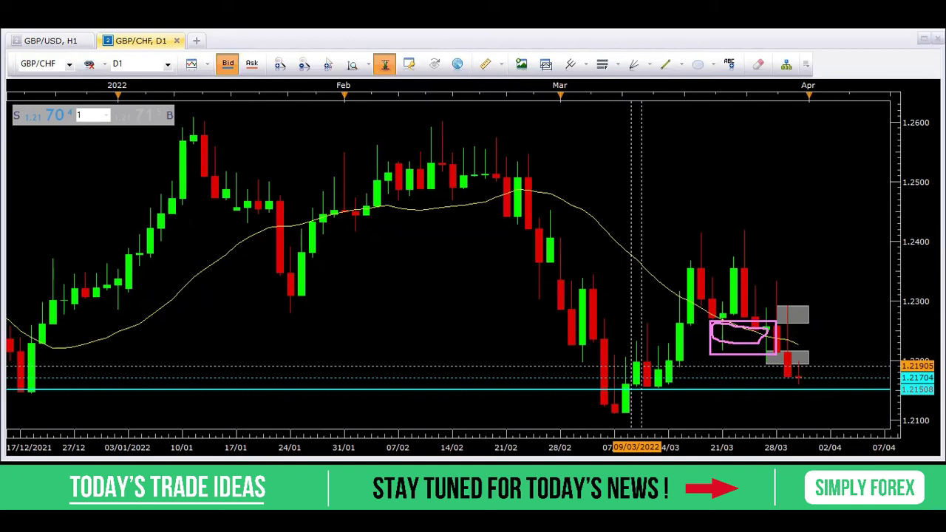
key("Escape")
- Sketch a path rising from the March low and back down, outline the last candles, then clear
mouse_move(611, 405)
left_mouse_down()
mouse_move(648, 369)
mouse_move(695, 252)
mouse_move(722, 342)
mouse_move(734, 330)
mouse_move(749, 256)
left_mouse_up()
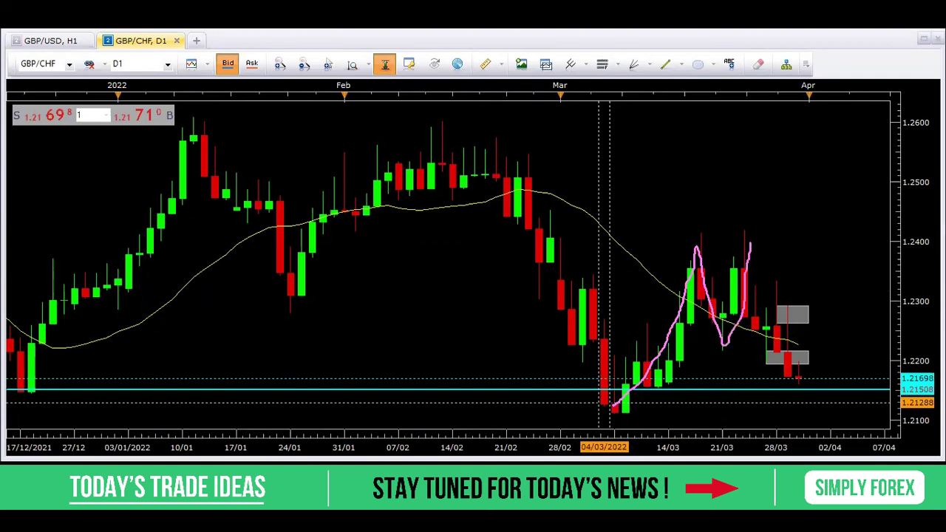
mouse_move(750, 263)
left_mouse_down()
mouse_move(764, 319)
mouse_move(711, 327)
mouse_move(752, 342)
left_mouse_up()
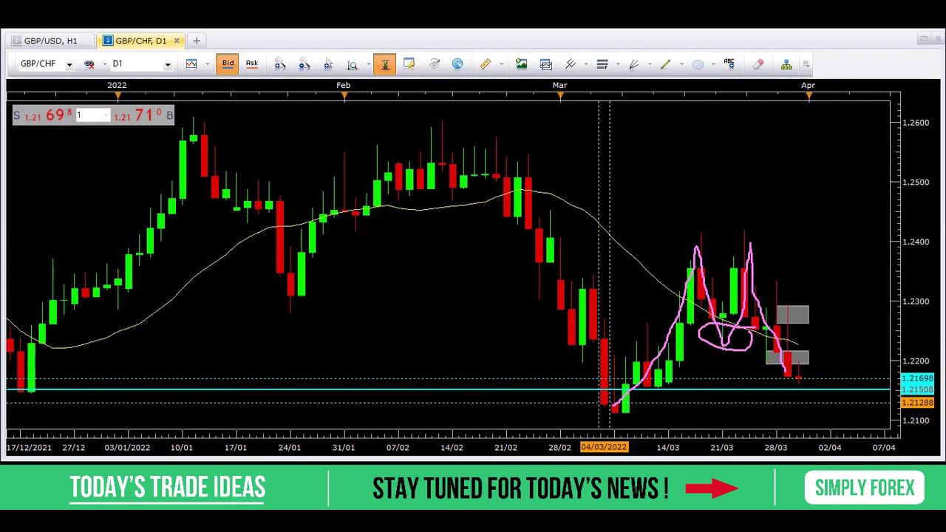
key("Escape")
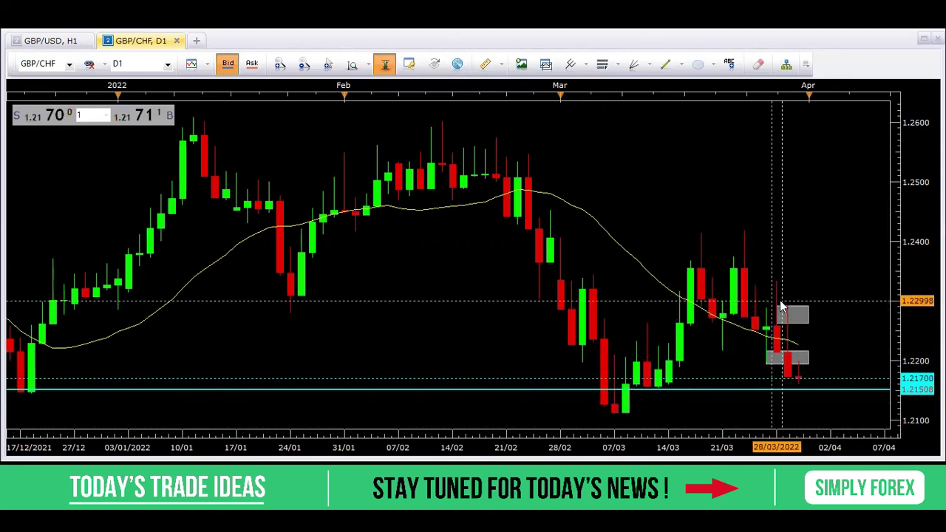
left_click_drag(779, 300, 798, 380)
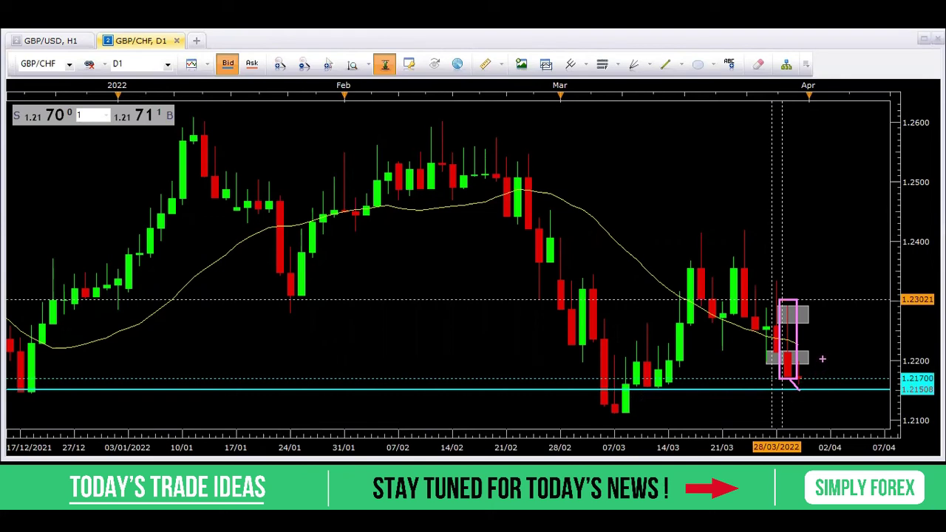
key("Escape")
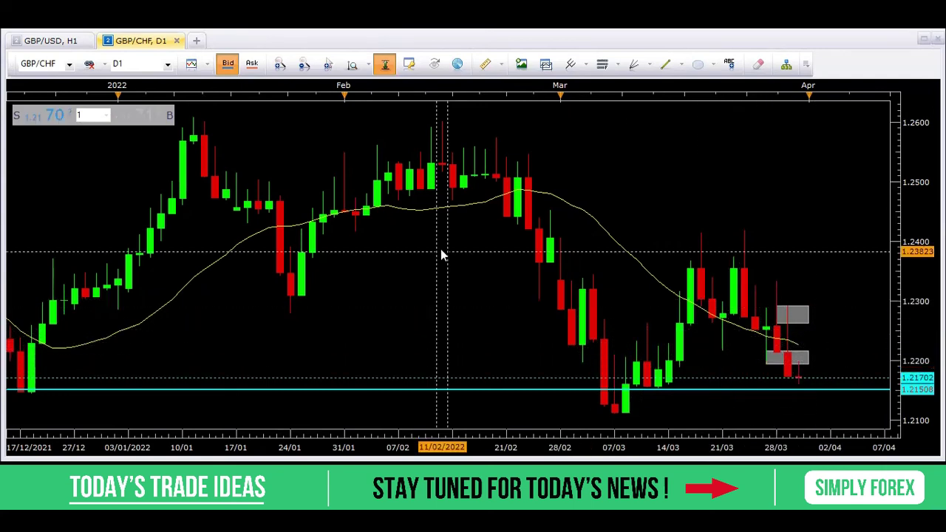
- Switch the GBP/CHF chart to 1 Hour candles and pan to the space after the latest candle
left_click(168, 65)
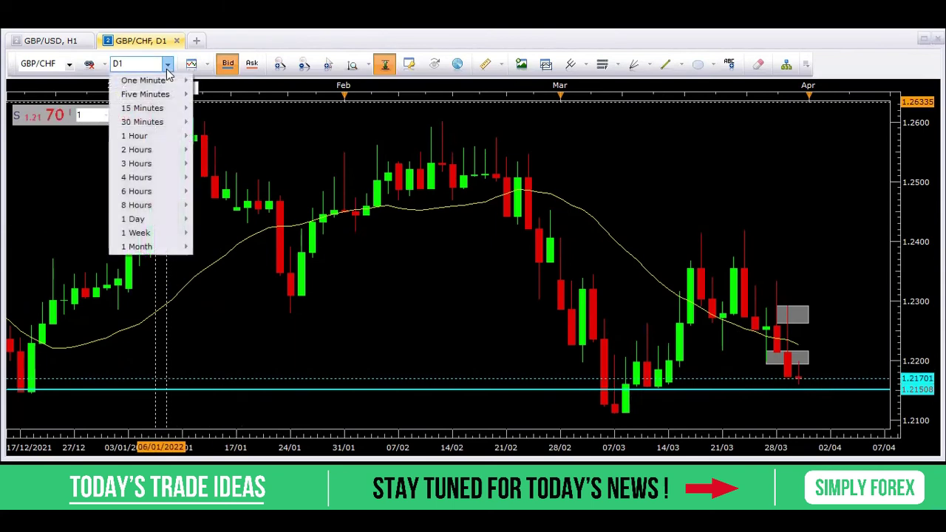
left_click(146, 136)
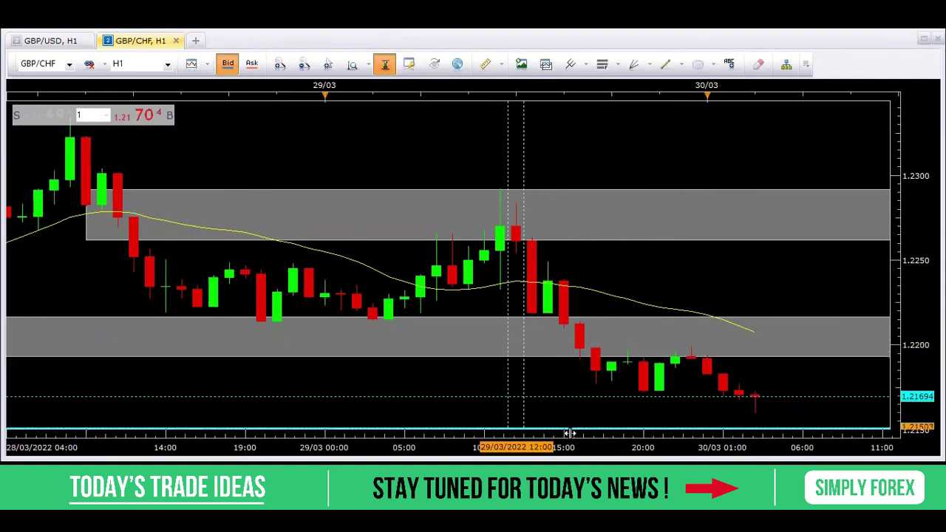
scroll(572, 434, "down", 2)
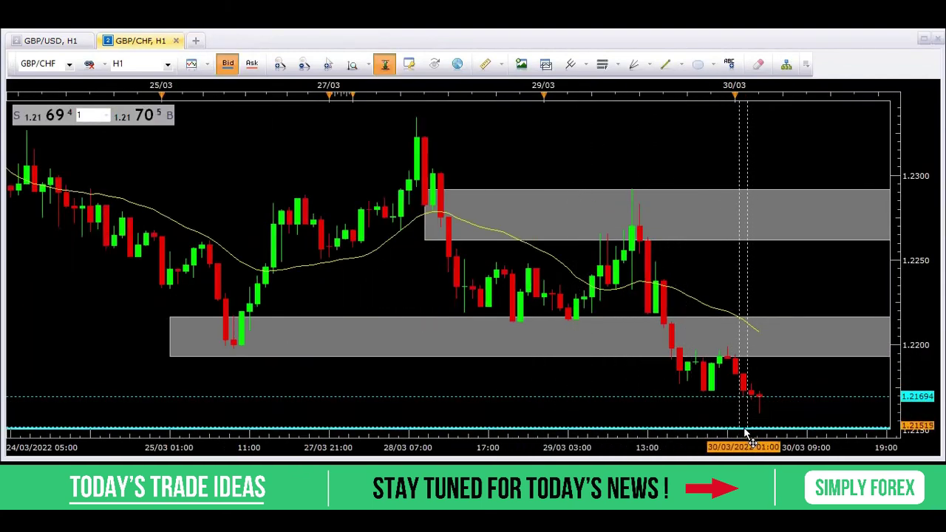
left_click_drag(815, 384, 747, 373)
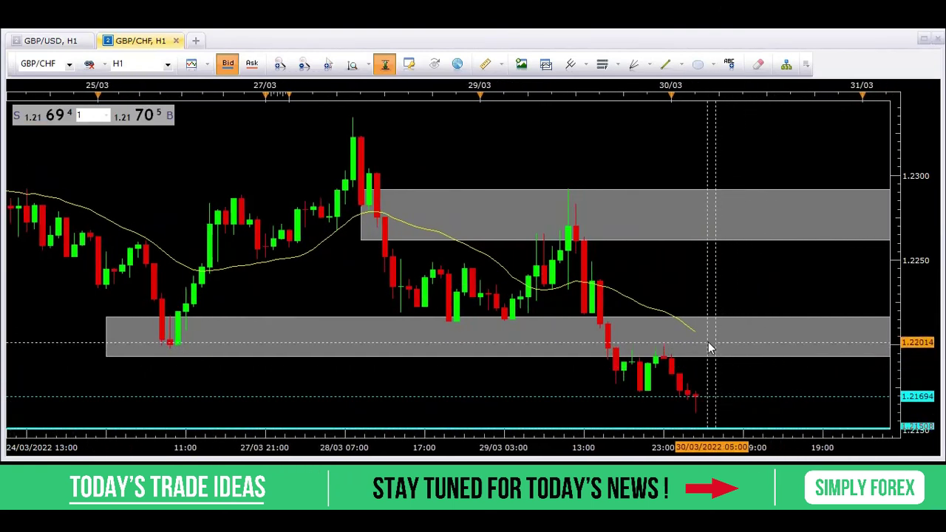
- Circle the 1.2207 and 1.2200 price levels, sketch a drop toward 19:00, then clear the sketches
mouse_move(728, 323)
left_mouse_down()
mouse_move(679, 325)
mouse_move(754, 341)
mouse_move(721, 324)
left_mouse_up()
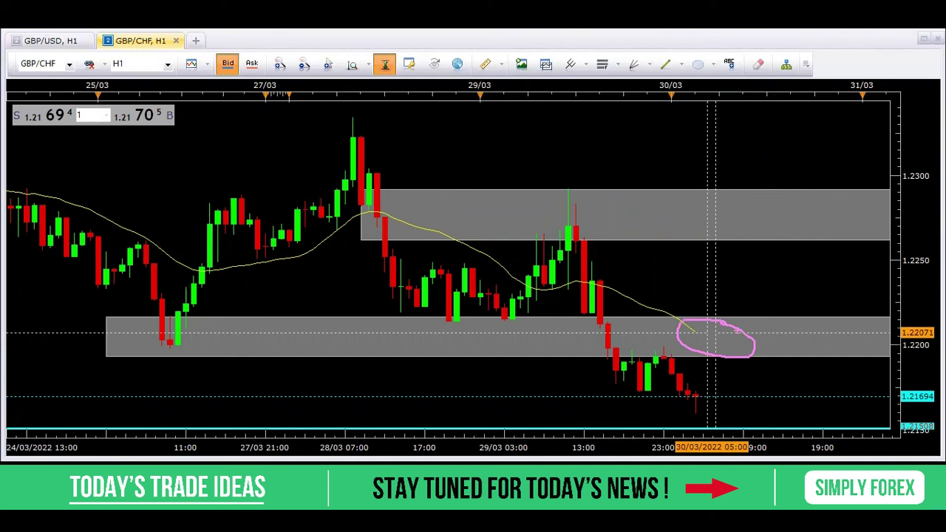
mouse_move(932, 338)
left_mouse_down()
mouse_move(915, 341)
mouse_move(932, 356)
left_mouse_up()
mouse_move(774, 343)
left_mouse_down()
mouse_move(842, 427)
mouse_move(817, 423)
mouse_move(842, 416)
left_mouse_up()
key("Escape")
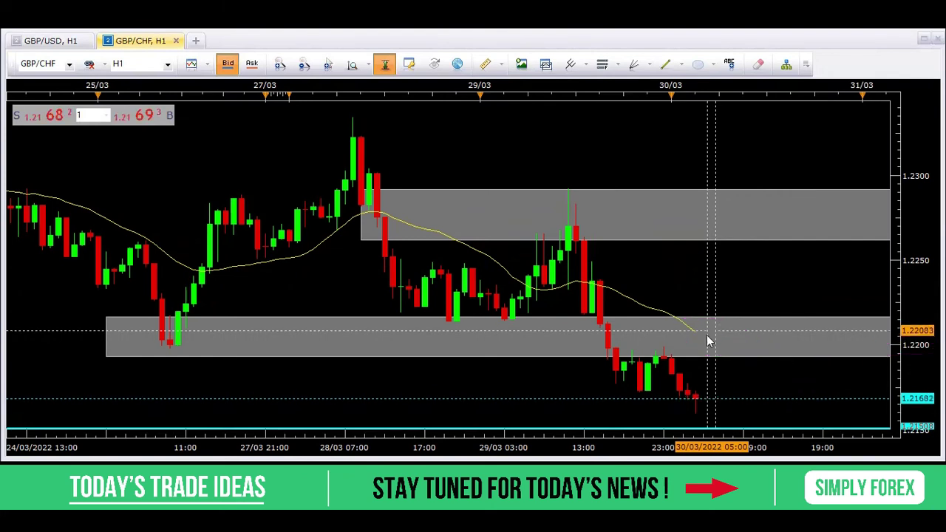
- Sketch a drop from the upper grey zone to a circled target below, then clear all sketches
mouse_move(735, 322)
left_mouse_down()
mouse_move(706, 344)
mouse_move(750, 330)
left_mouse_up()
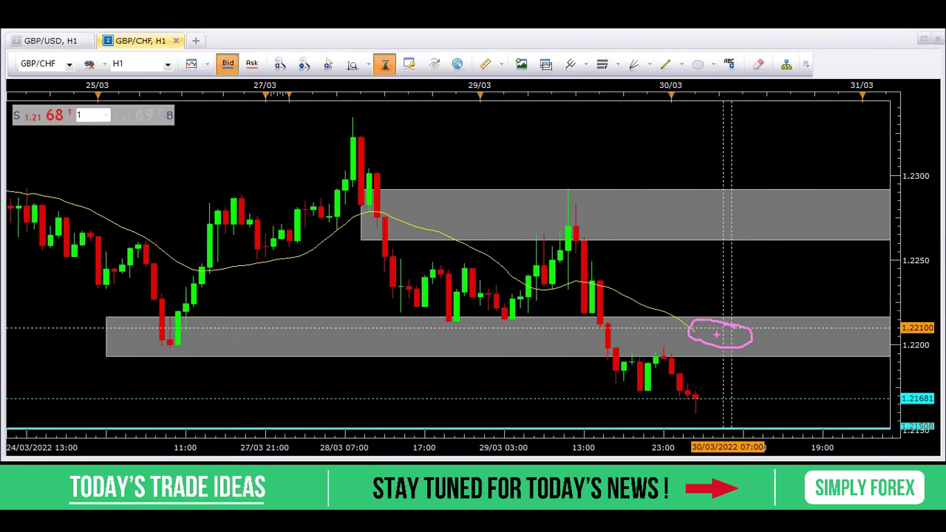
left_click_drag(731, 354, 778, 422)
key("e")
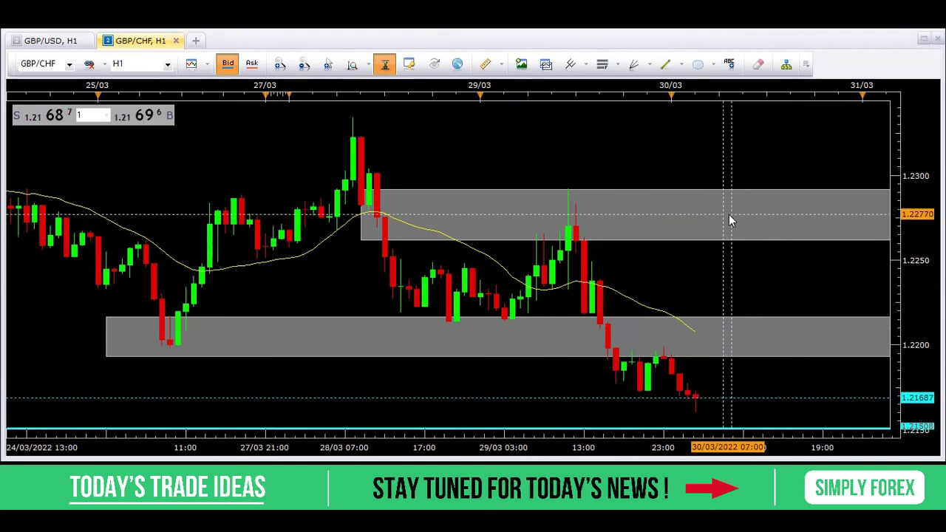
left_click_drag(682, 216, 737, 200)
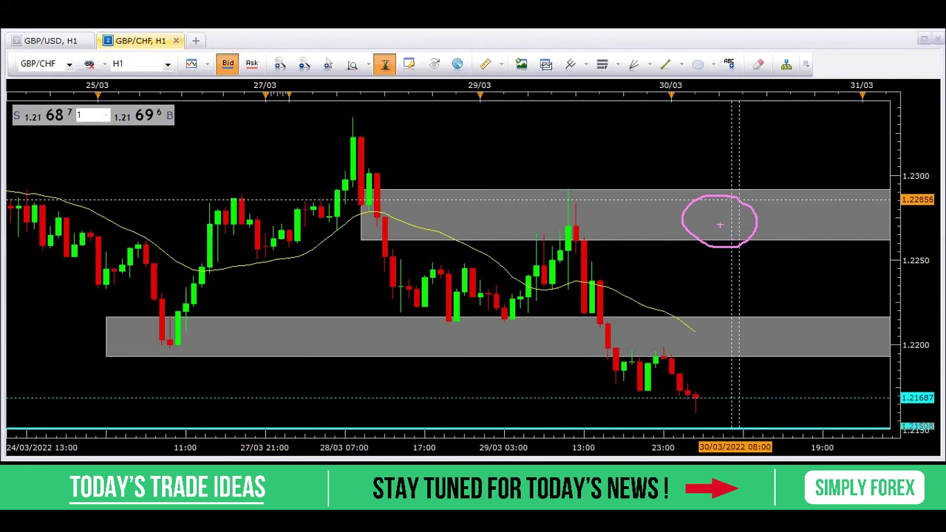
mouse_move(720, 228)
left_mouse_down()
mouse_move(777, 313)
mouse_move(801, 387)
left_mouse_up()
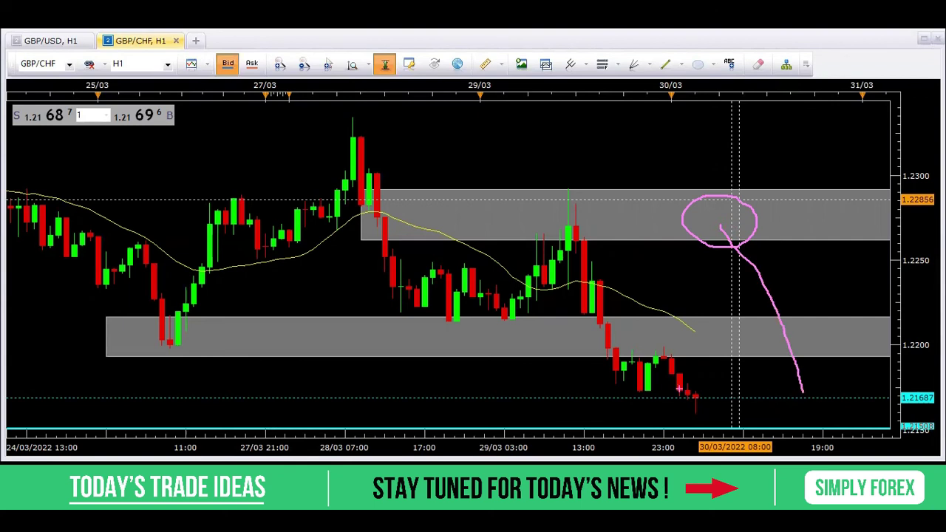
left_click_drag(623, 385, 685, 385)
mouse_move(812, 427)
left_mouse_down()
mouse_move(789, 415)
mouse_move(826, 424)
mouse_move(801, 411)
left_mouse_up()
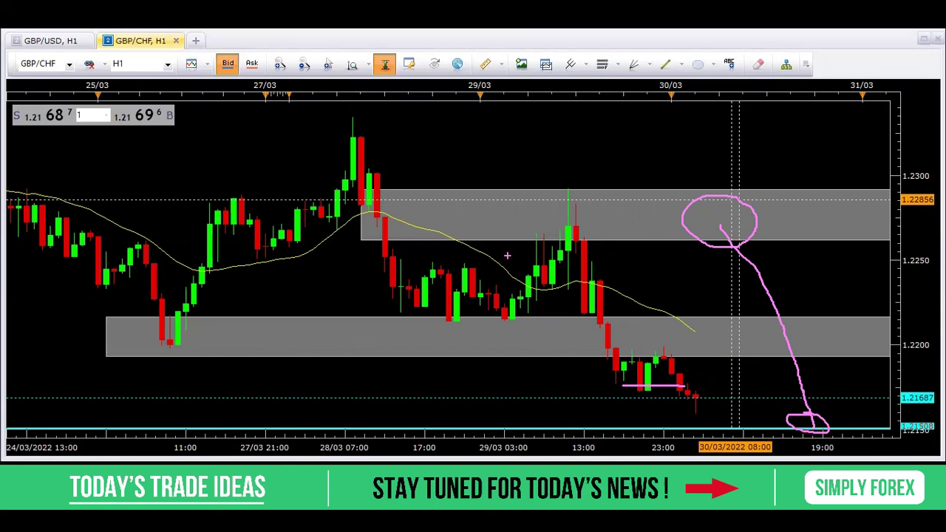
key("Escape")
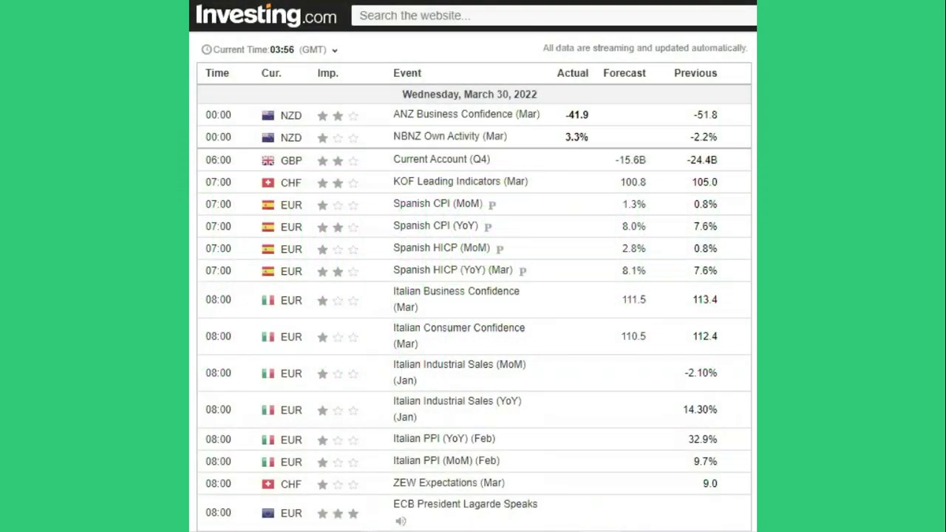
- Read through the March 30 events, including high-volatility Crude Oil Inventories, down to 23:50 JPY Industrial Production
scroll(357, 303, "down", 4)
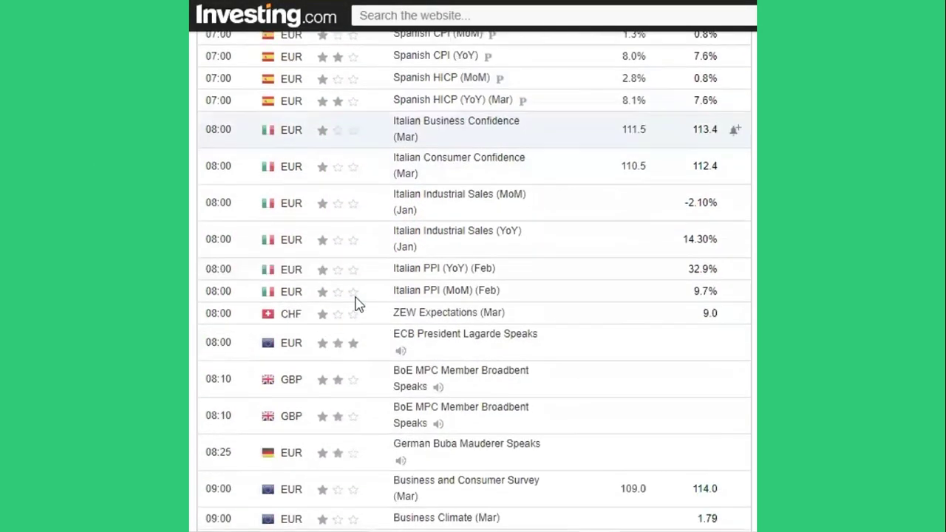
scroll(357, 303, "down", 1)
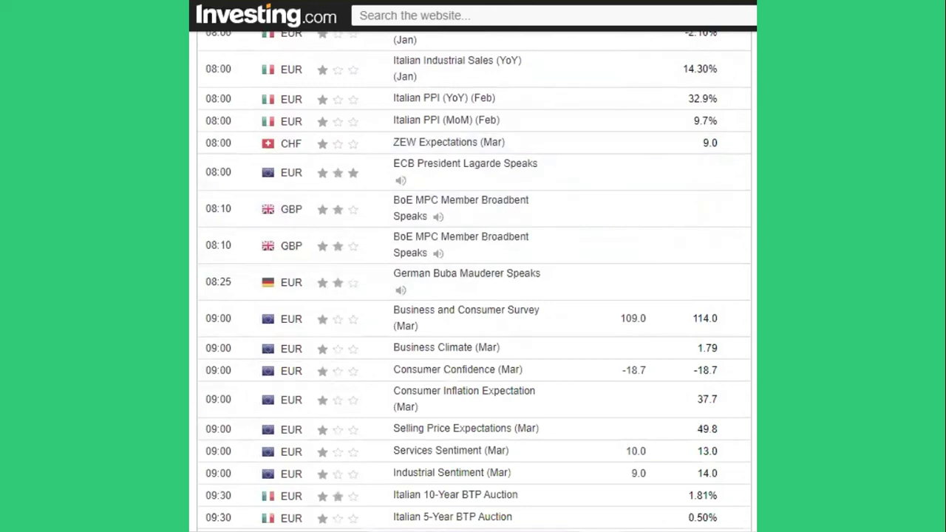
scroll(473, 281, "down", 3)
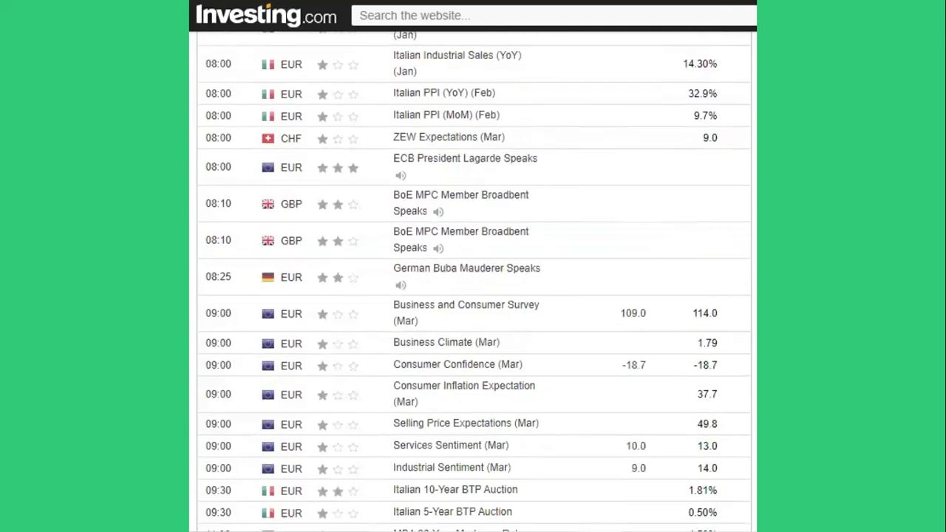
scroll(472, 281, "down", 5)
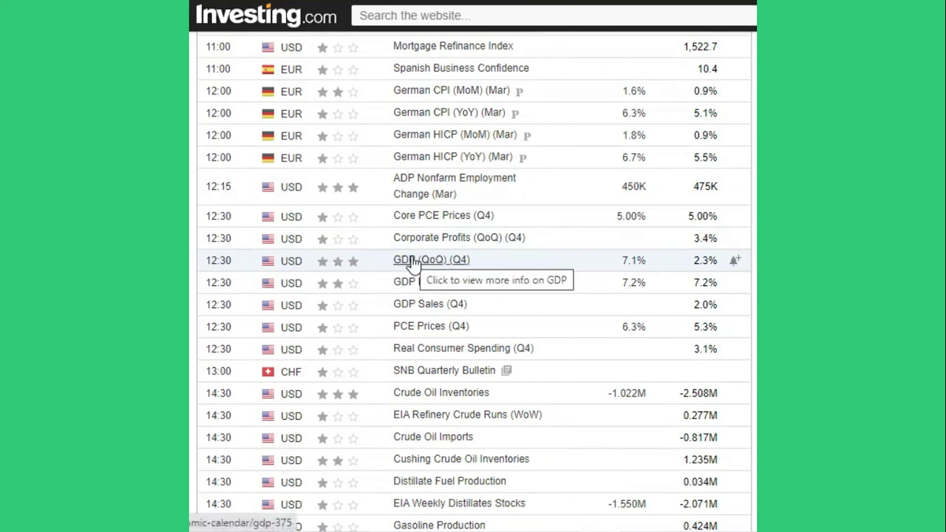
scroll(412, 266, "down", 2)
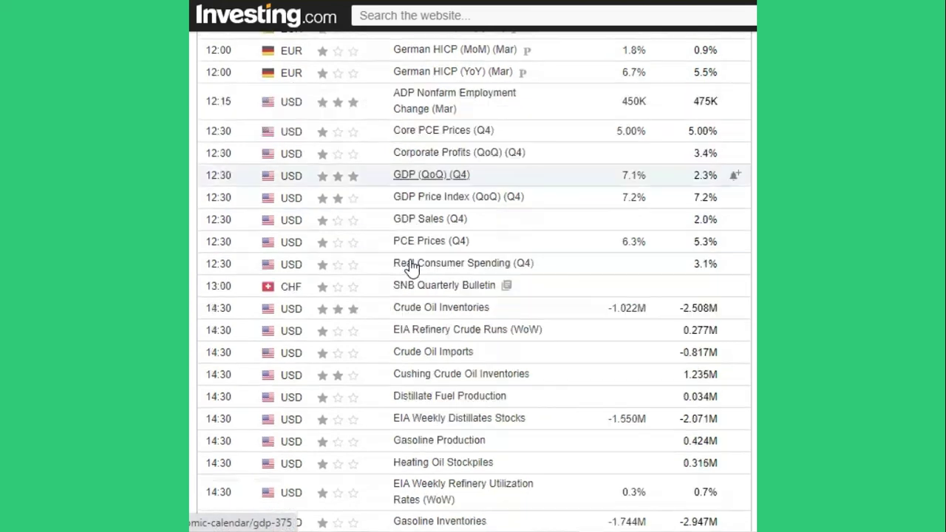
scroll(411, 266, "down", 2)
scroll(413, 268, "up", 1)
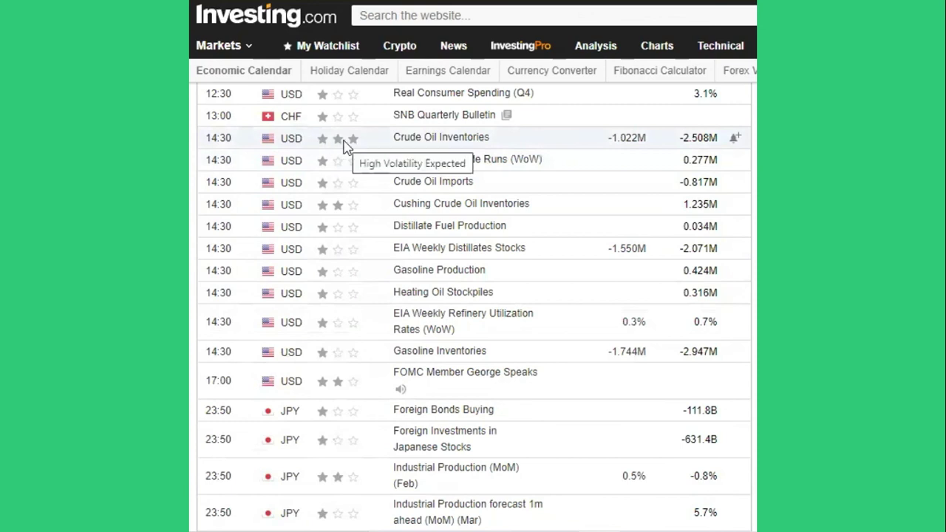
mouse_move(362, 148)
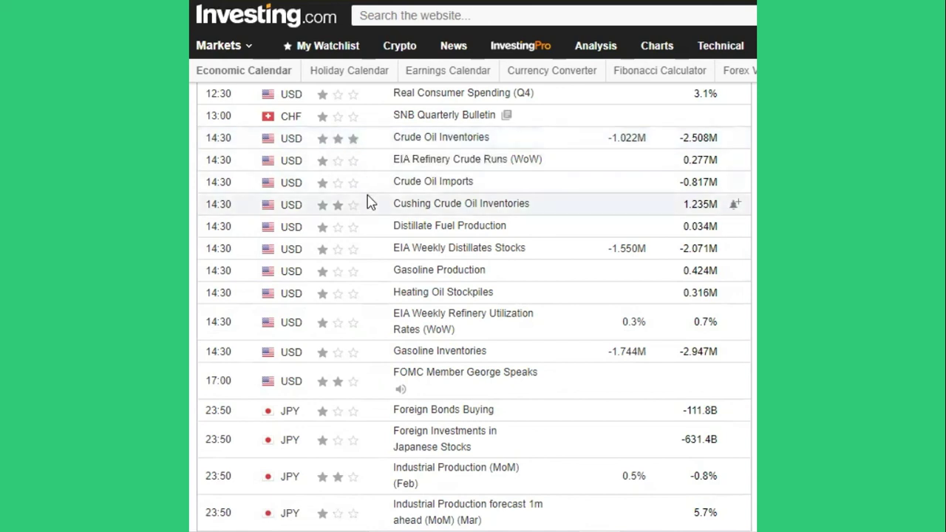
scroll(369, 203, "down", 2)
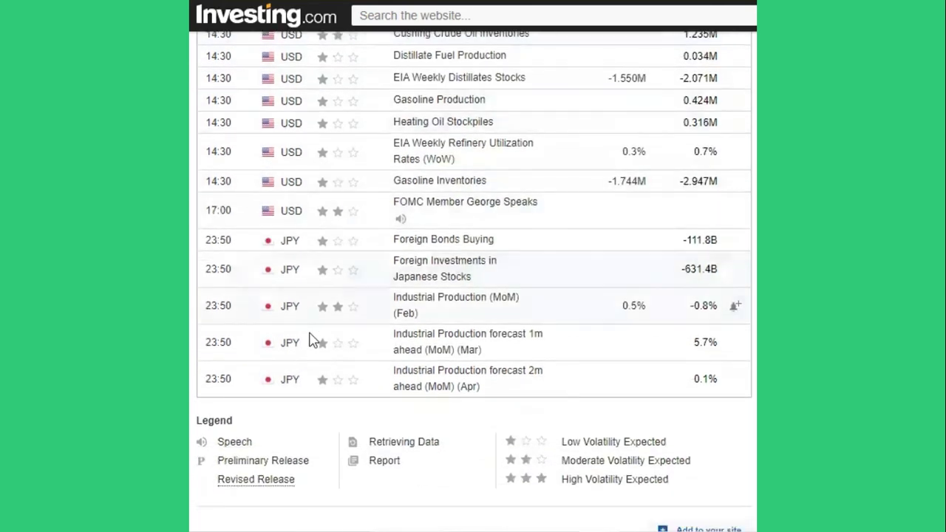